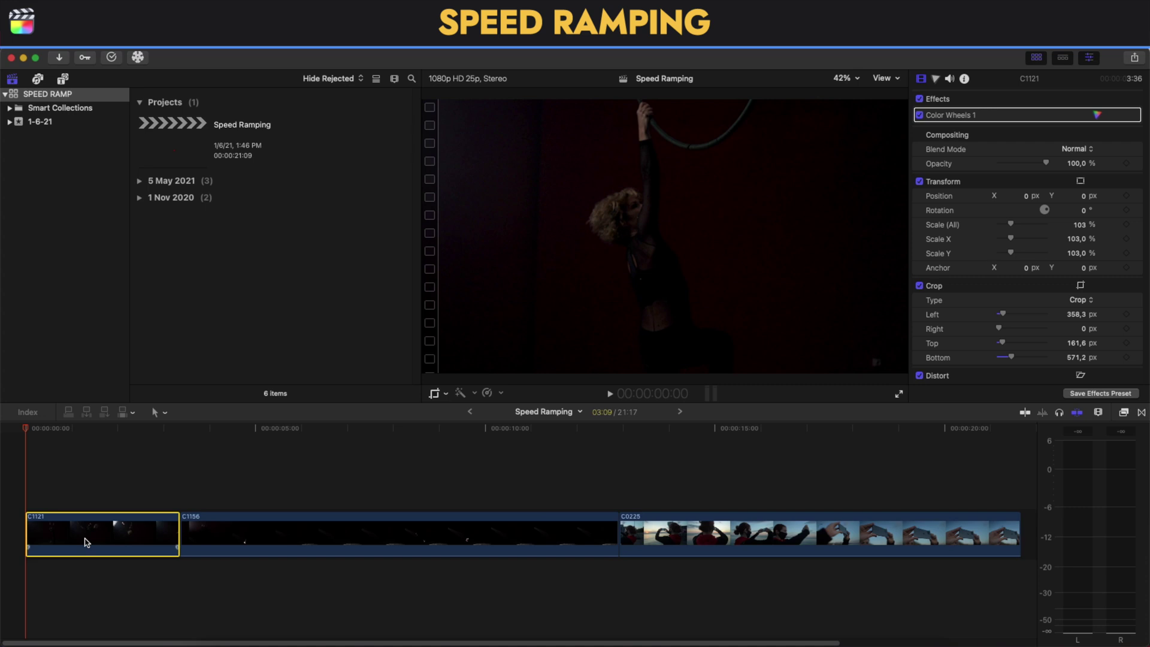
# Play from the start, then split C1121's speed at two adjacent frames about a second in
pyautogui.press('space')
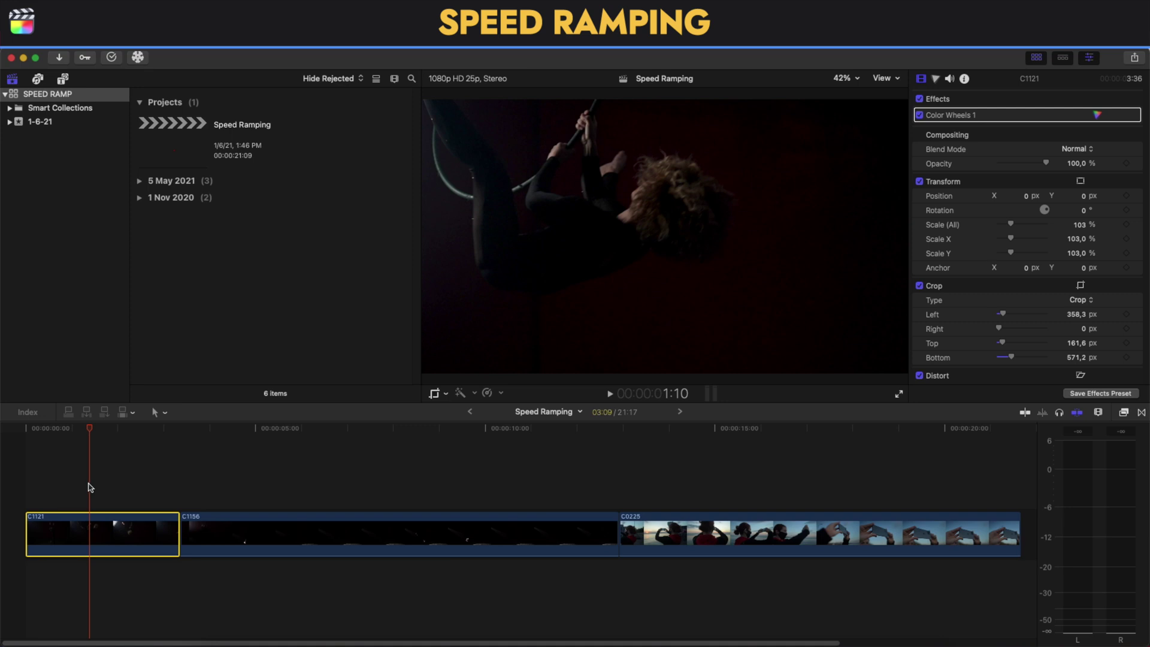
pyautogui.hotkey('shift', 'b')
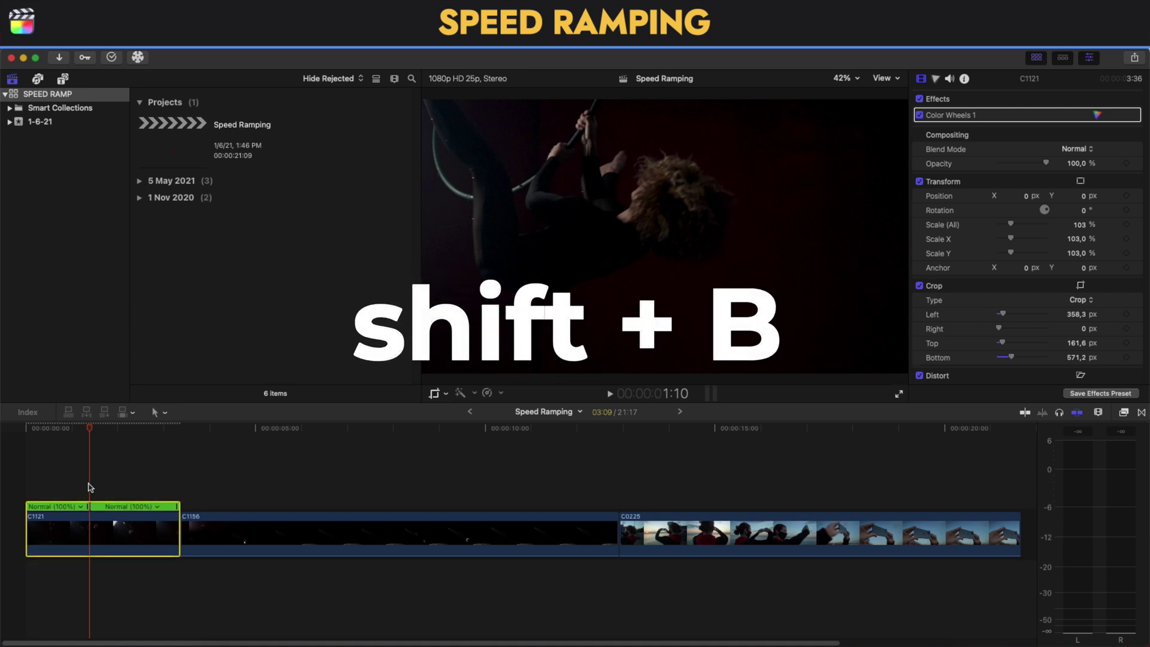
pyautogui.click(499, 393)
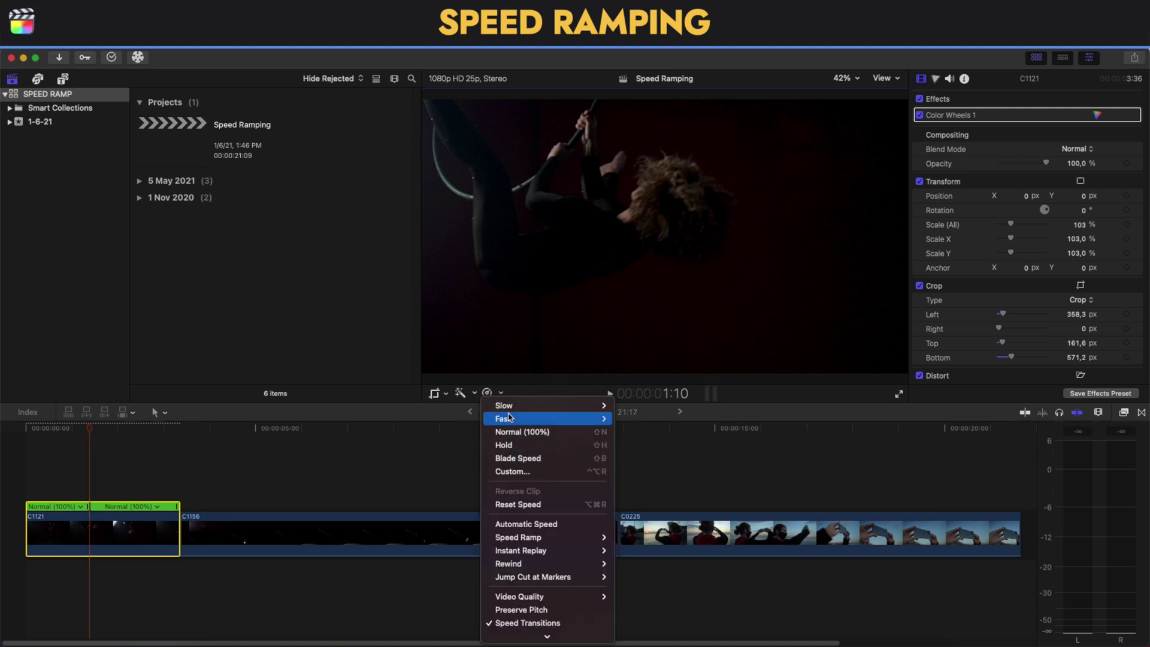
pyautogui.click(498, 394)
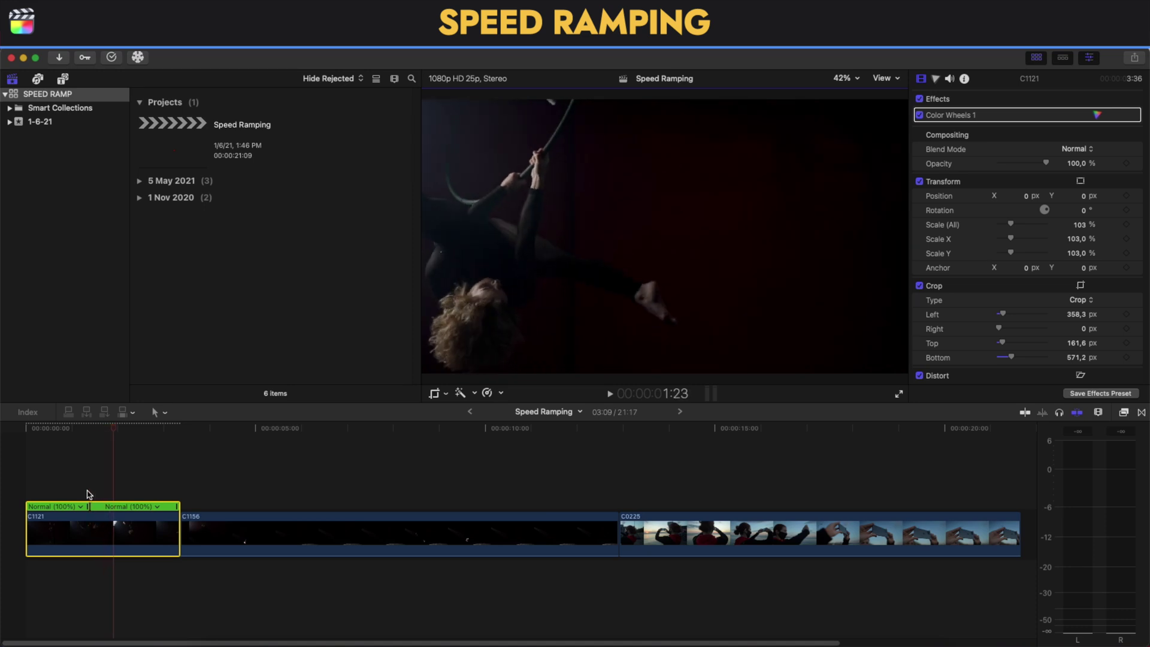
pyautogui.press('Left')
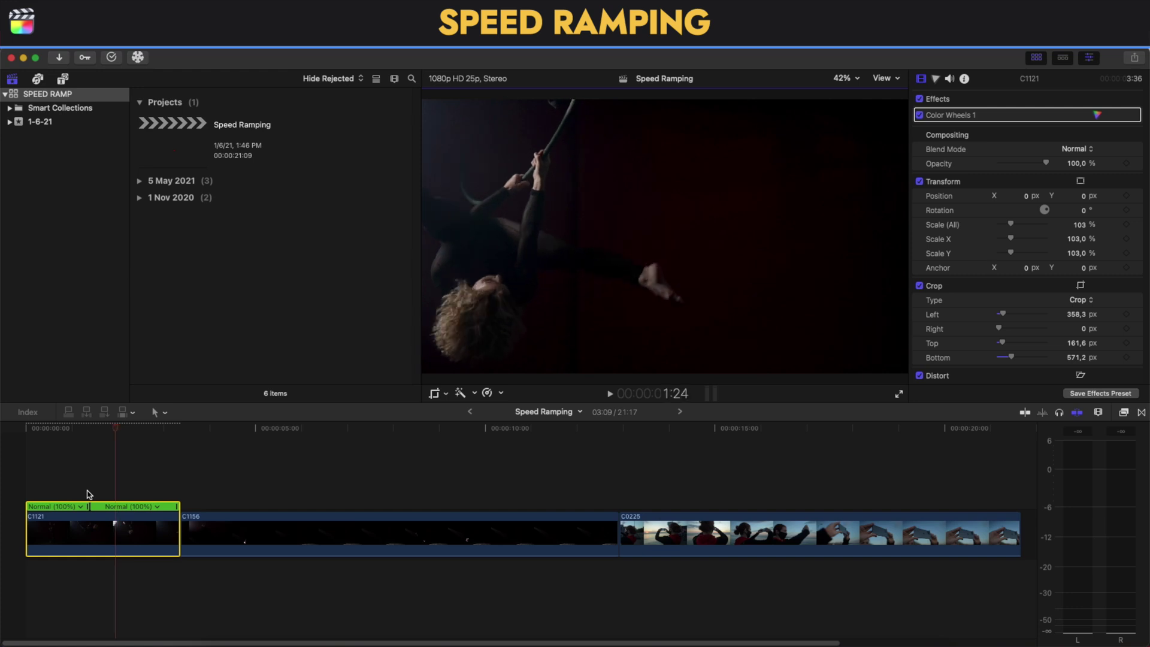
pyautogui.hotkey('shift', 'b')
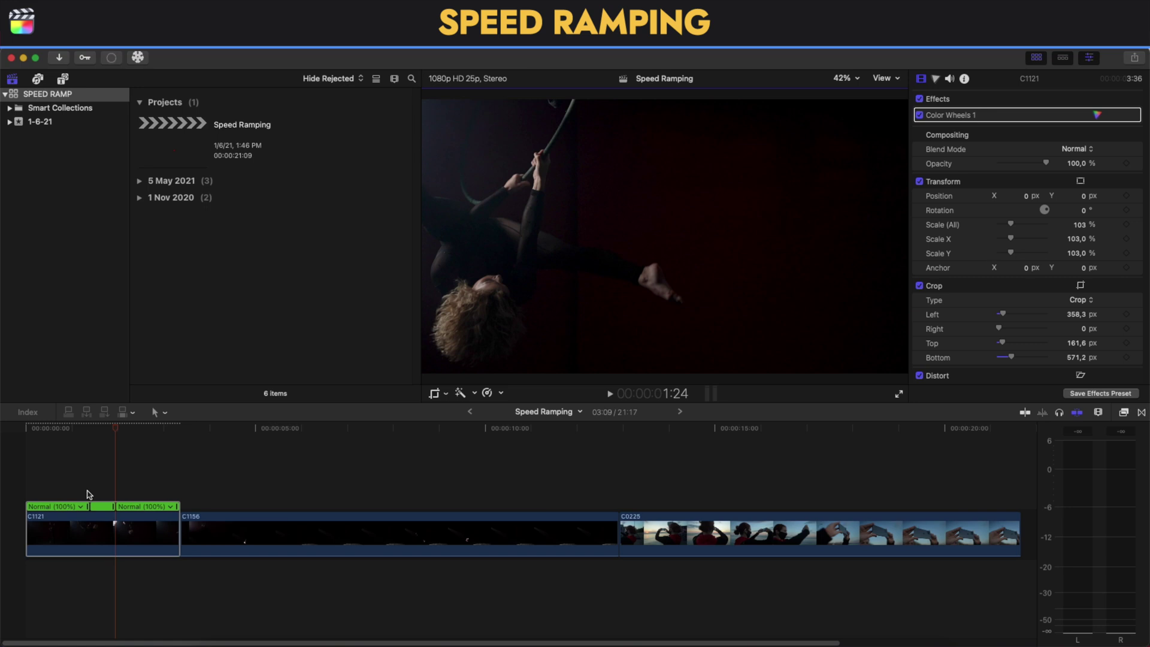
# Zoom in on the timeline and set C1121's middle speed section to Slow 25%
pyautogui.click(117, 489)
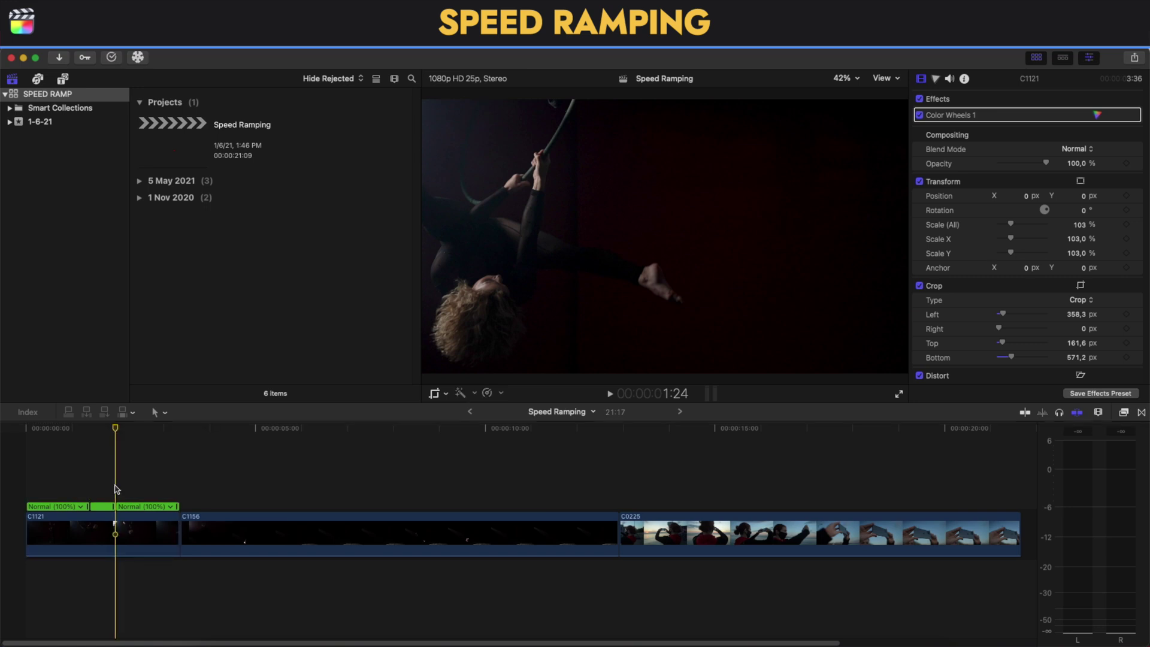
pyautogui.press('super+equal')
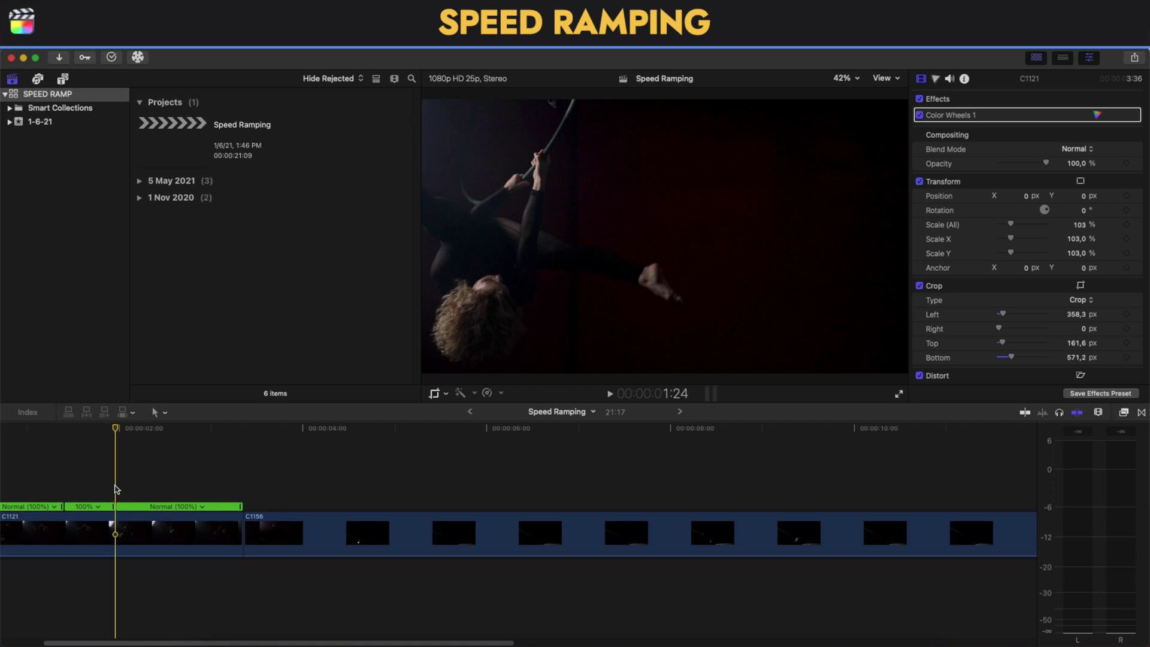
pyautogui.hscroll(-3, 116, 488)
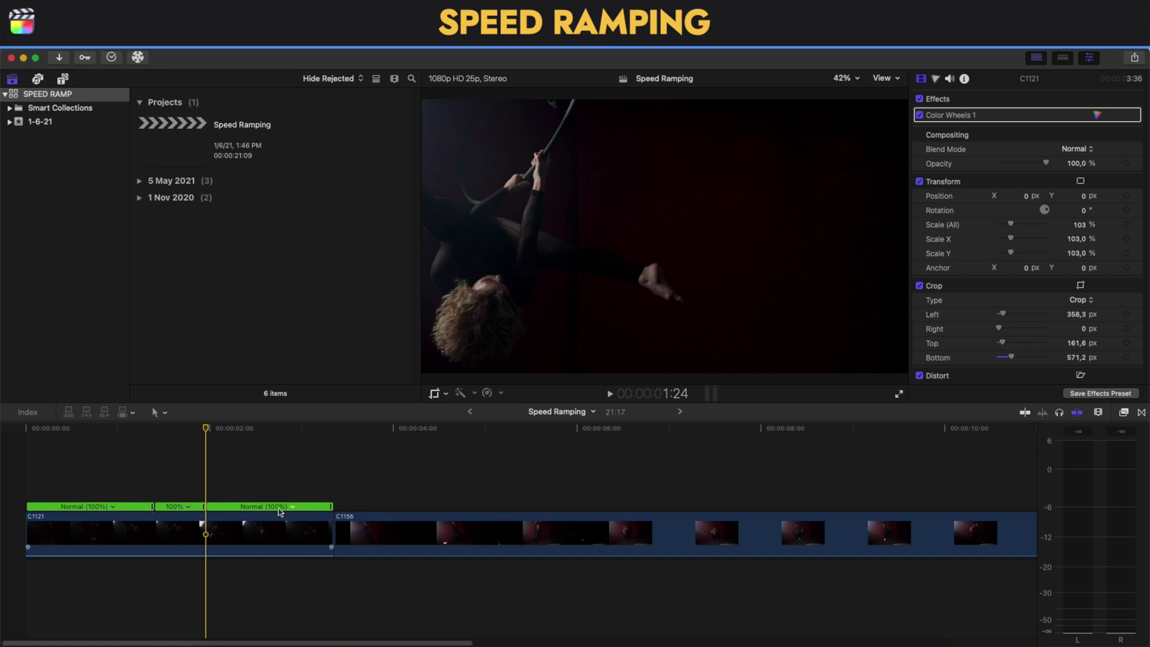
pyautogui.click(189, 507)
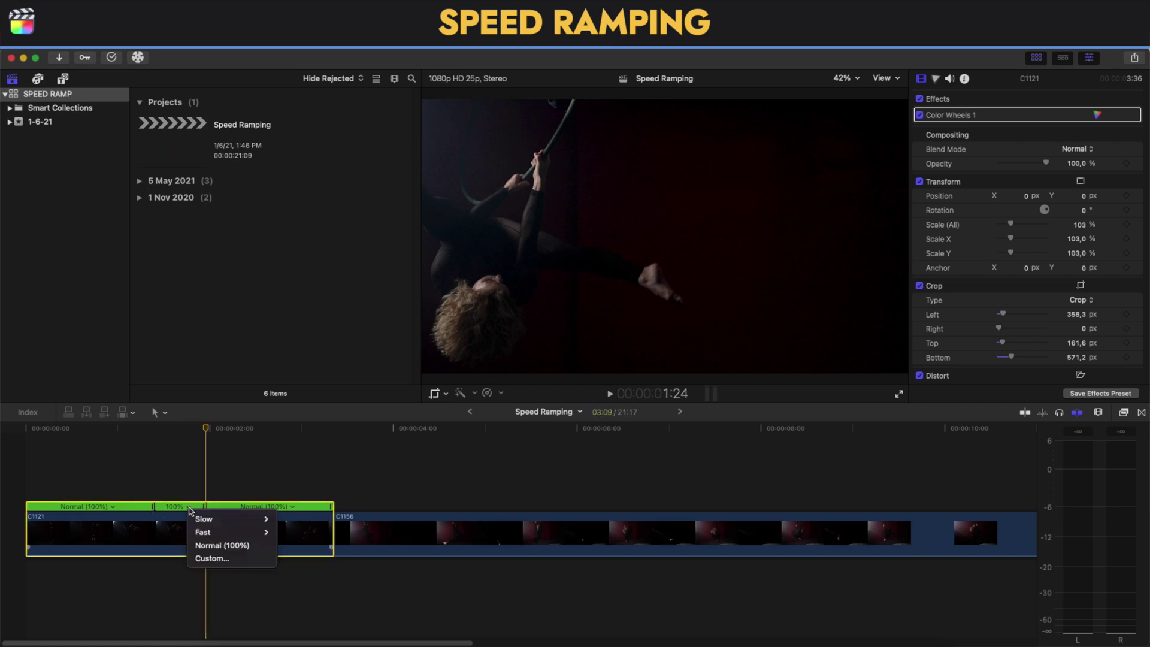
pyautogui.moveTo(197, 519)
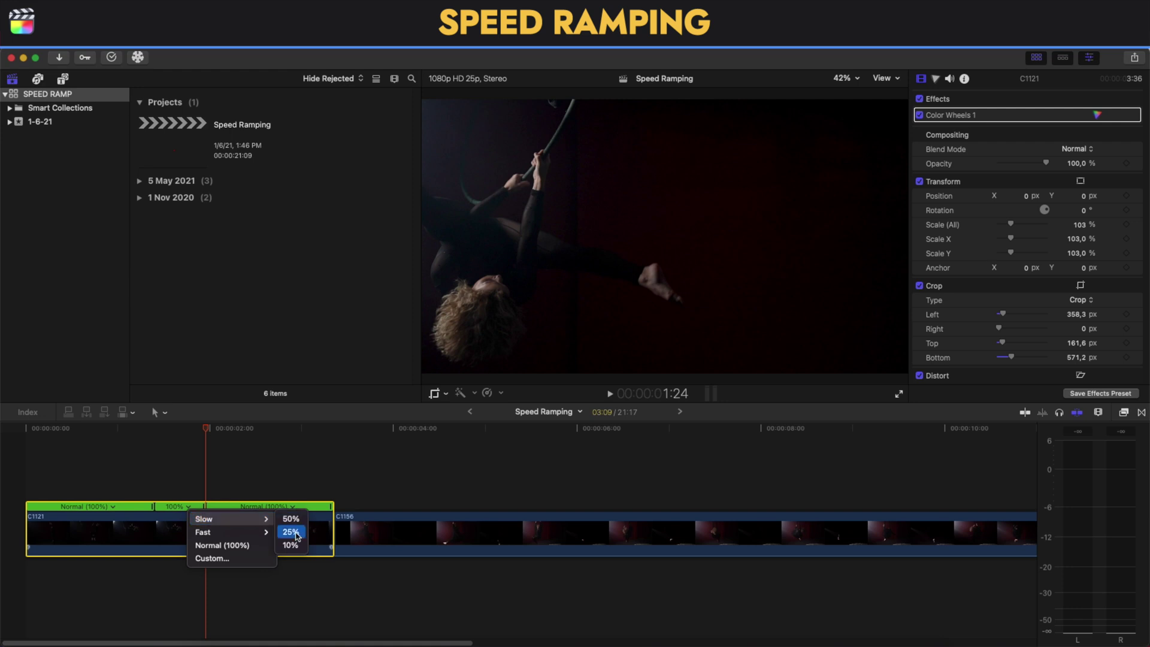
pyautogui.click(291, 531)
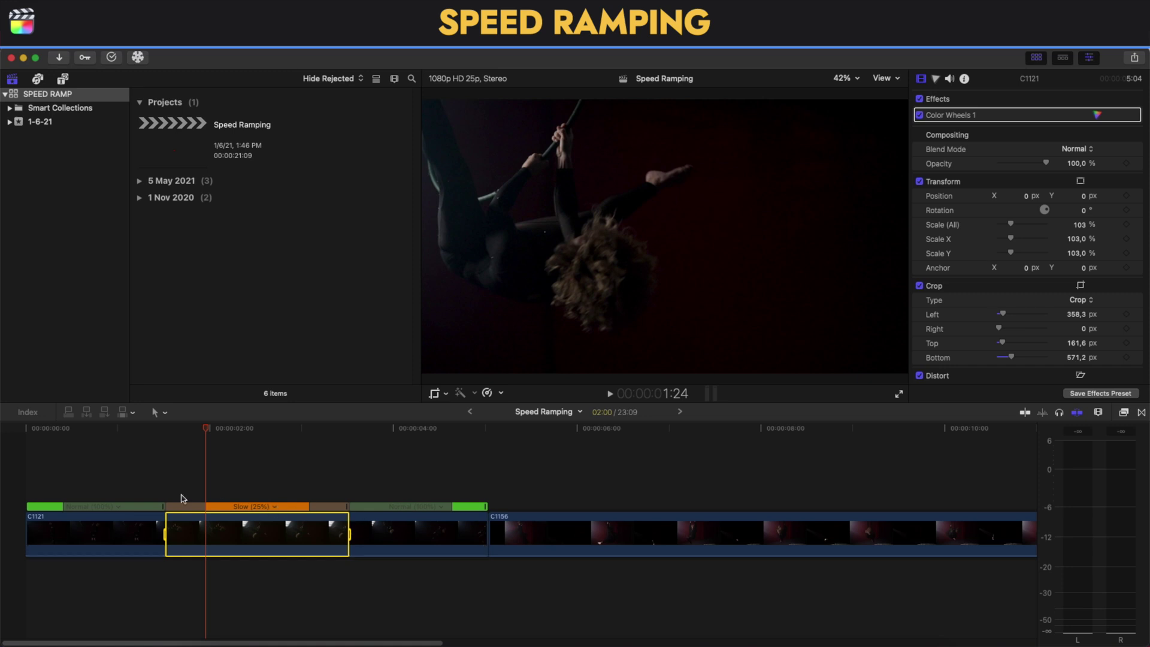
# Play the slowed clip back from the start of the timeline
pyautogui.click(27, 477)
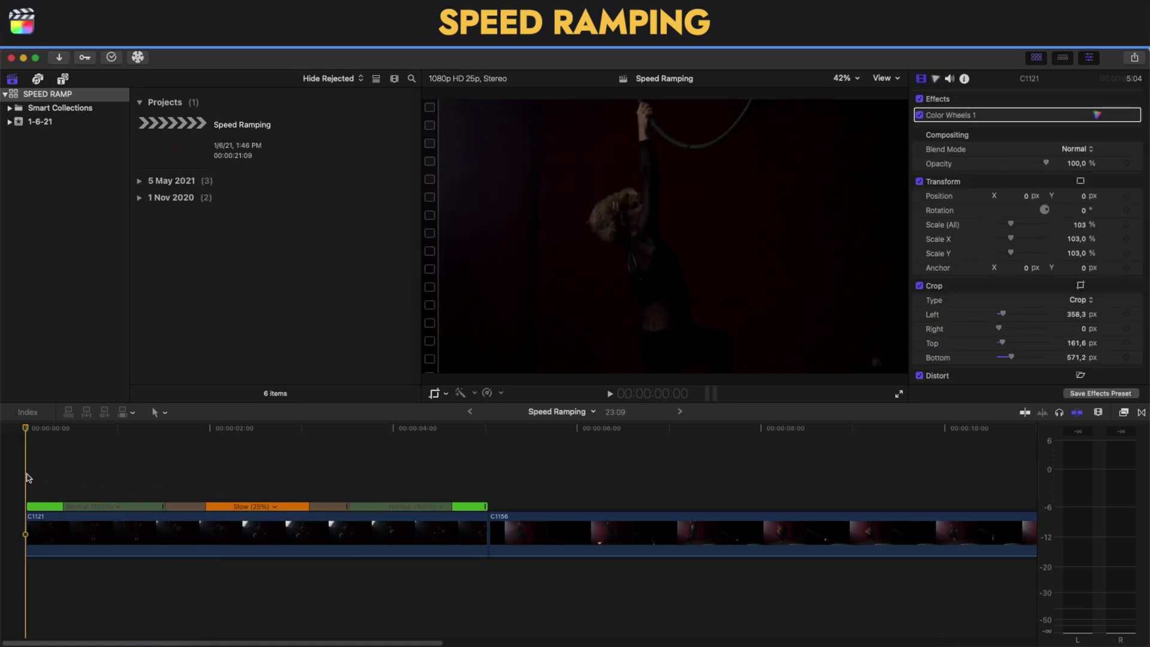
pyautogui.press('space')
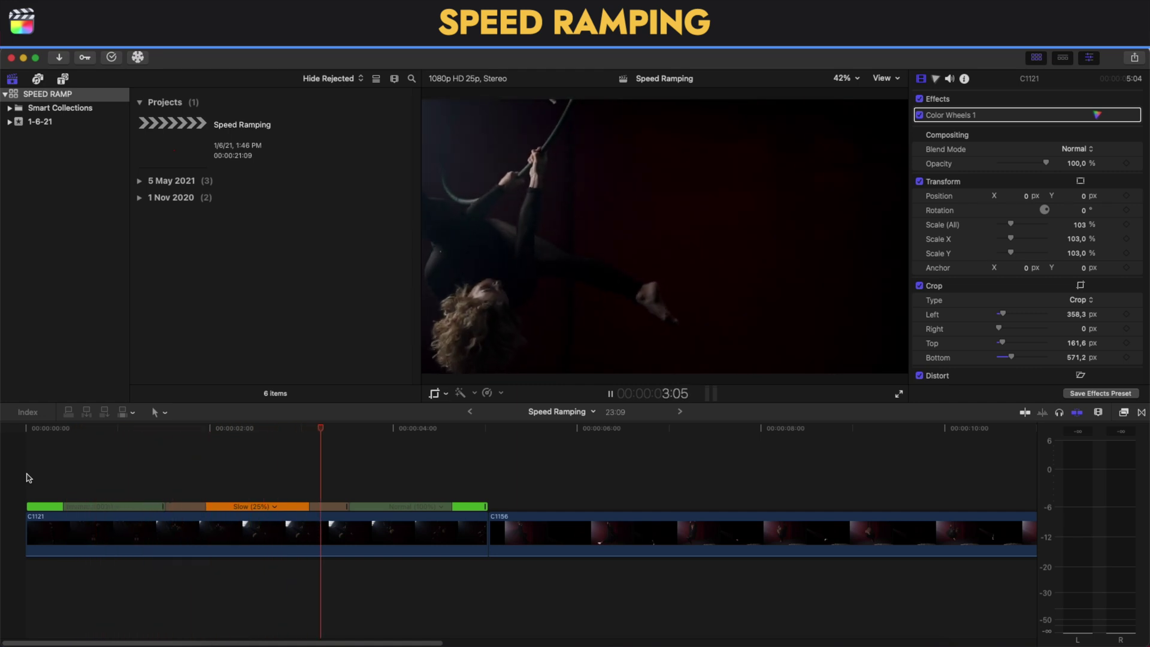
pyautogui.click(111, 510)
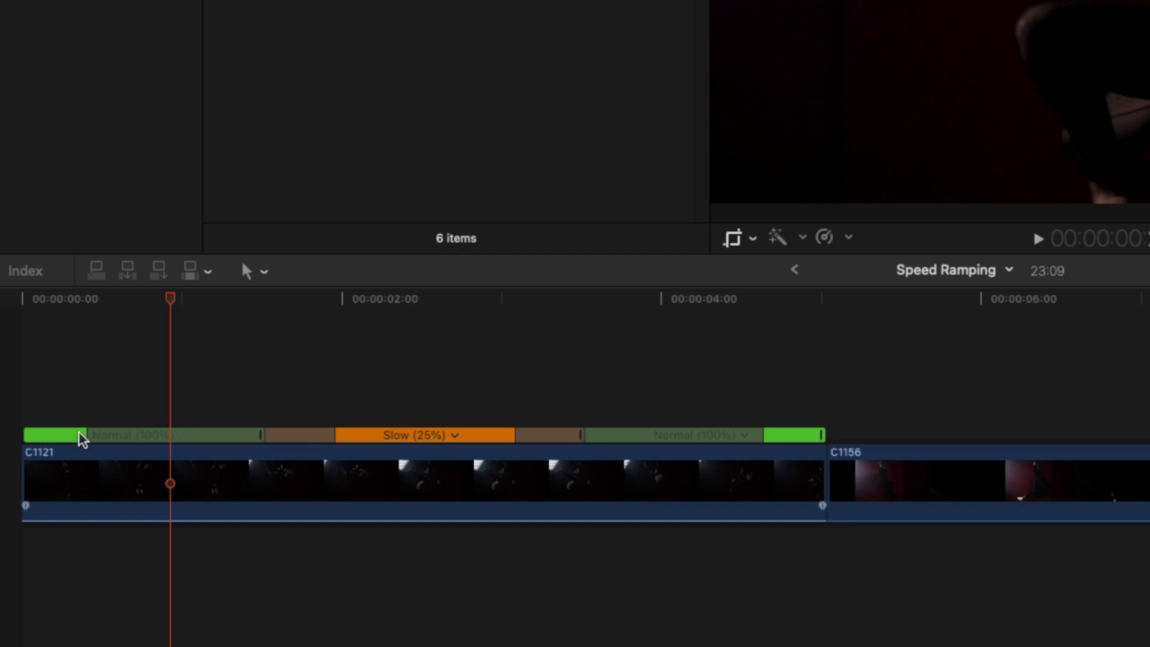
# Extend the first Normal (100%) section to shorten the ramp into Slow 25%, then replay it
pyautogui.moveTo(80, 435); pyautogui.dragTo(236, 437)
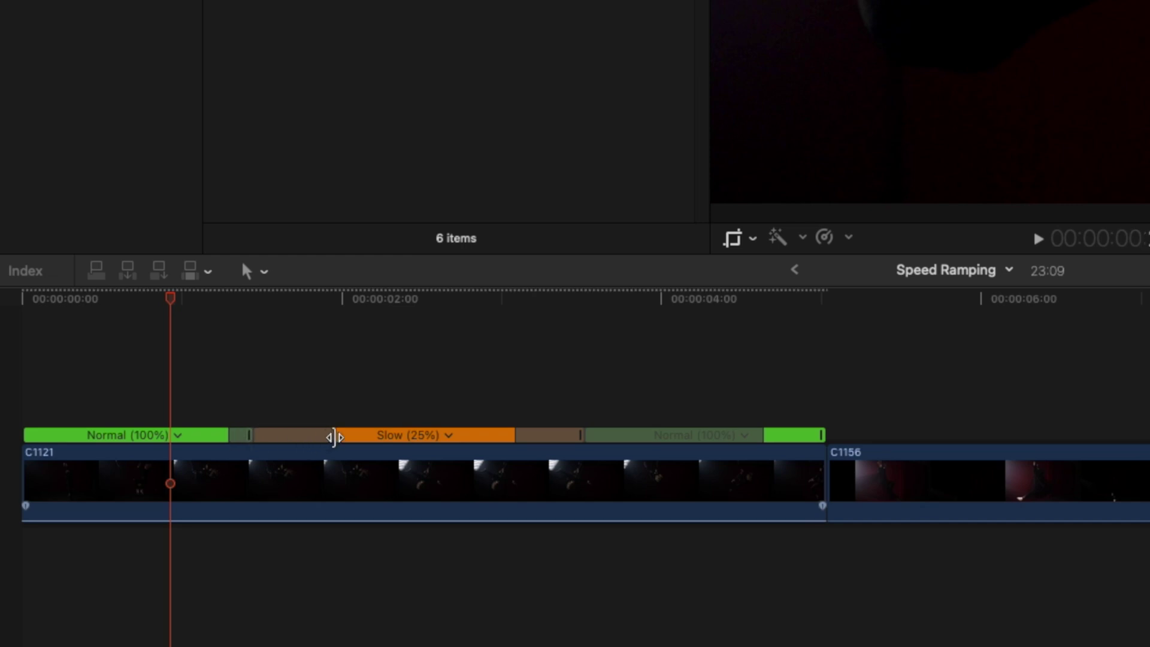
pyautogui.moveTo(331, 437); pyautogui.dragTo(267, 438)
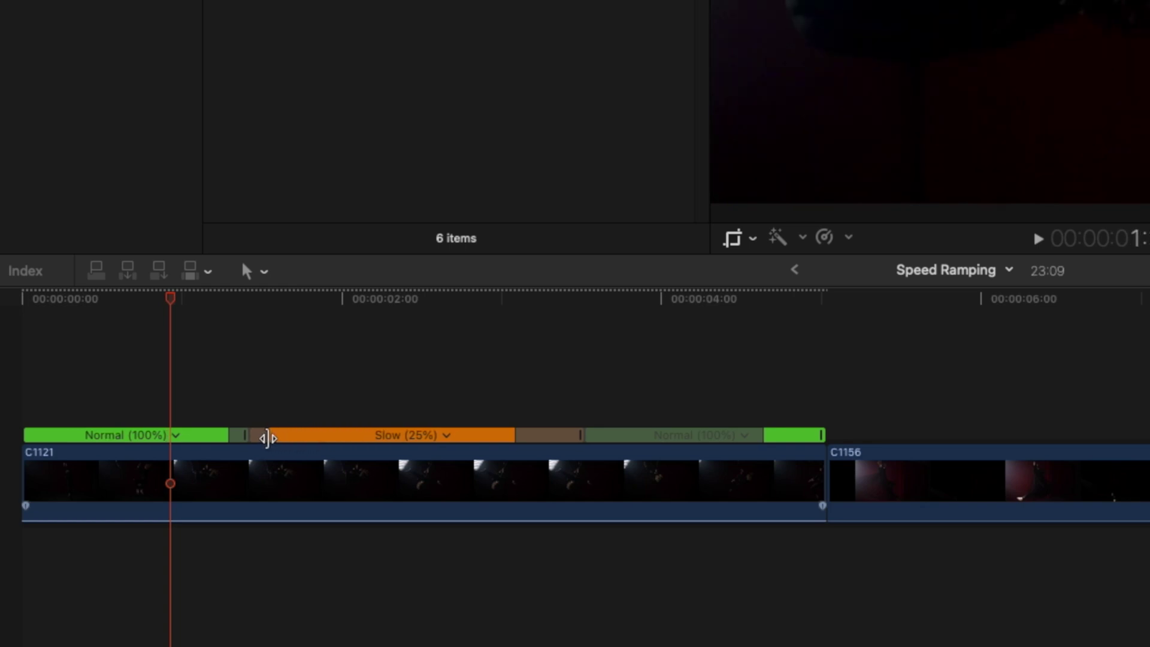
pyautogui.click(158, 400)
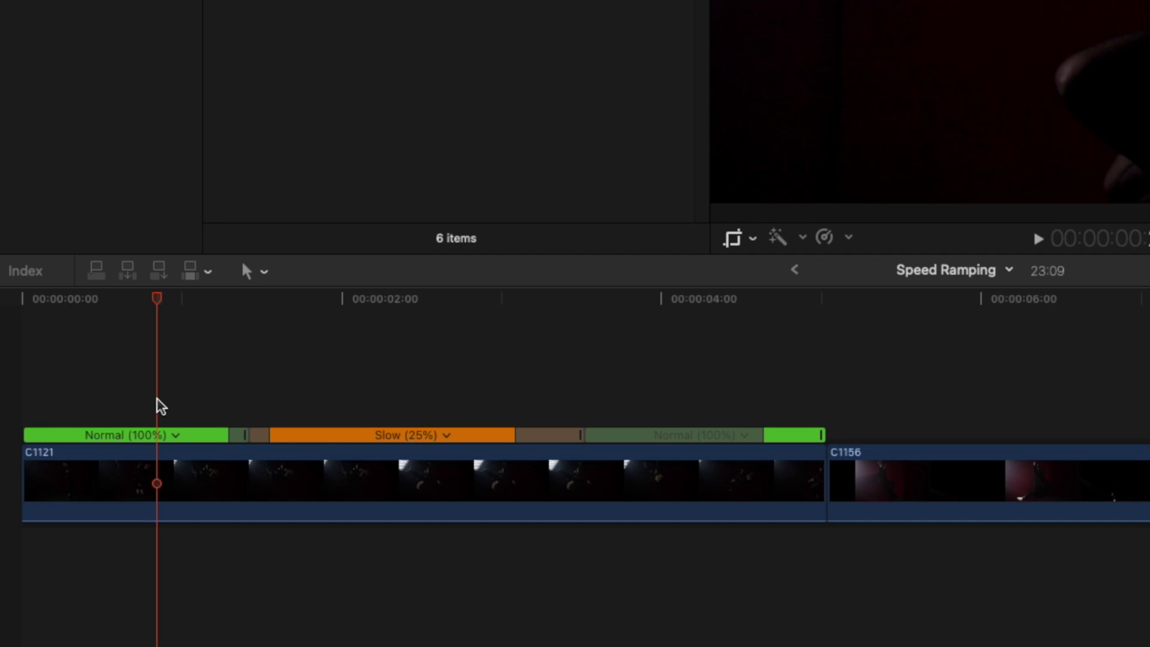
pyautogui.press('space')
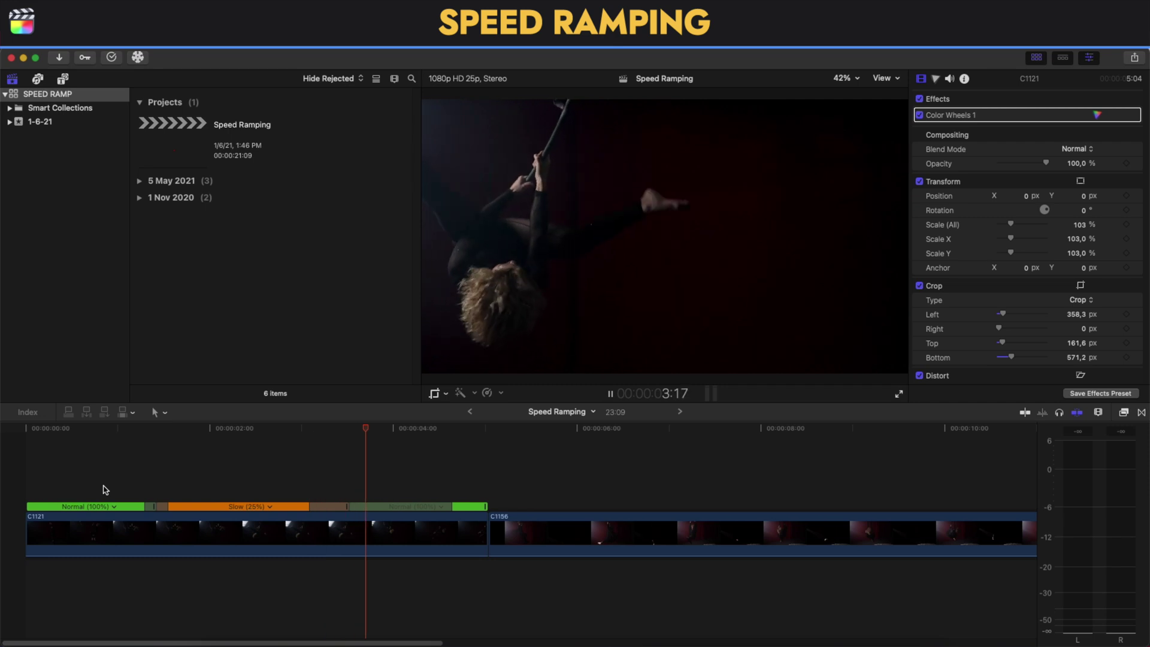
# Shorten the ramp from Slow 25% back to Normal, review it, then jump to clip C1156
pyautogui.press('space')
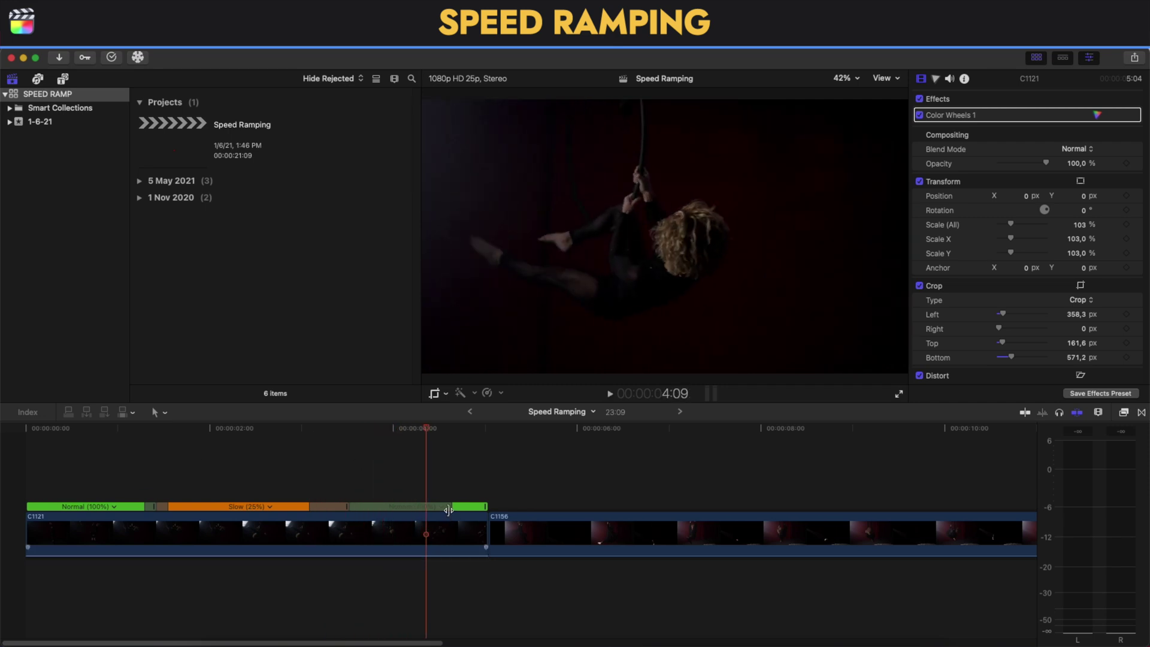
pyautogui.moveTo(468, 507); pyautogui.dragTo(362, 506)
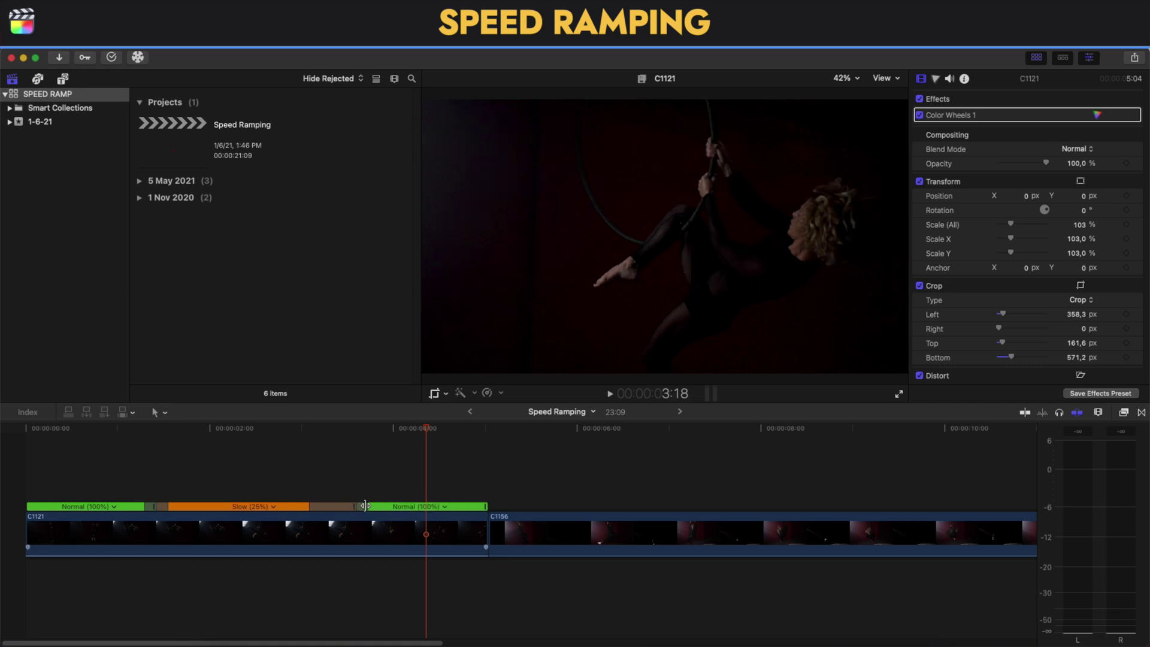
pyautogui.click(304, 476)
pyautogui.click(290, 482)
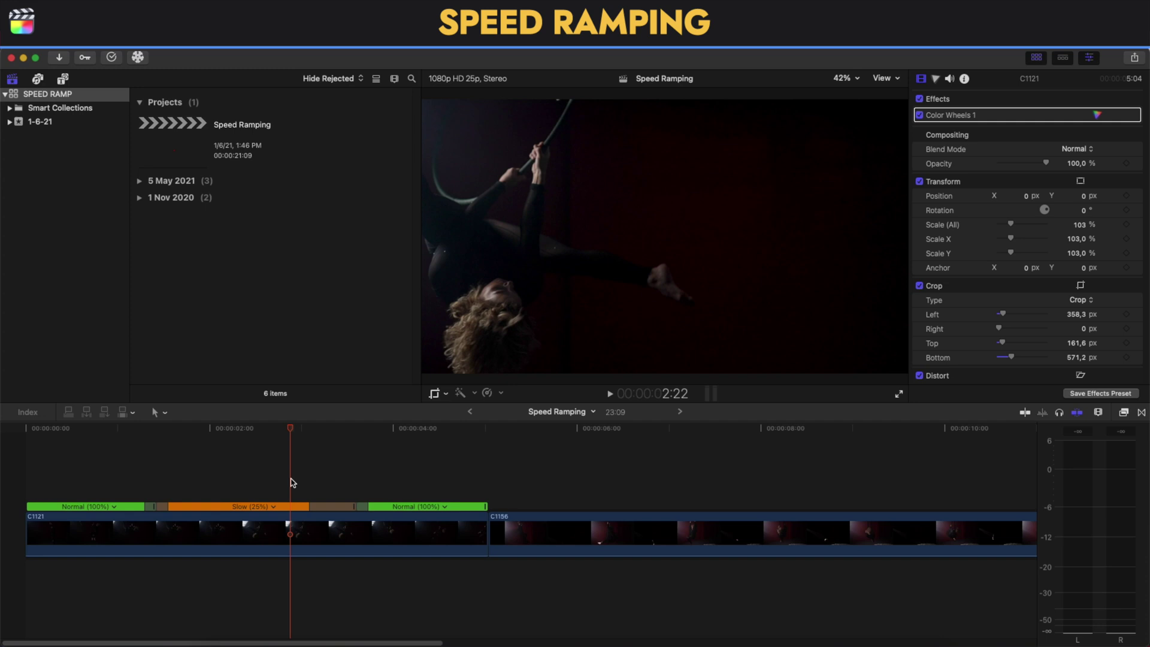
pyautogui.press('space')
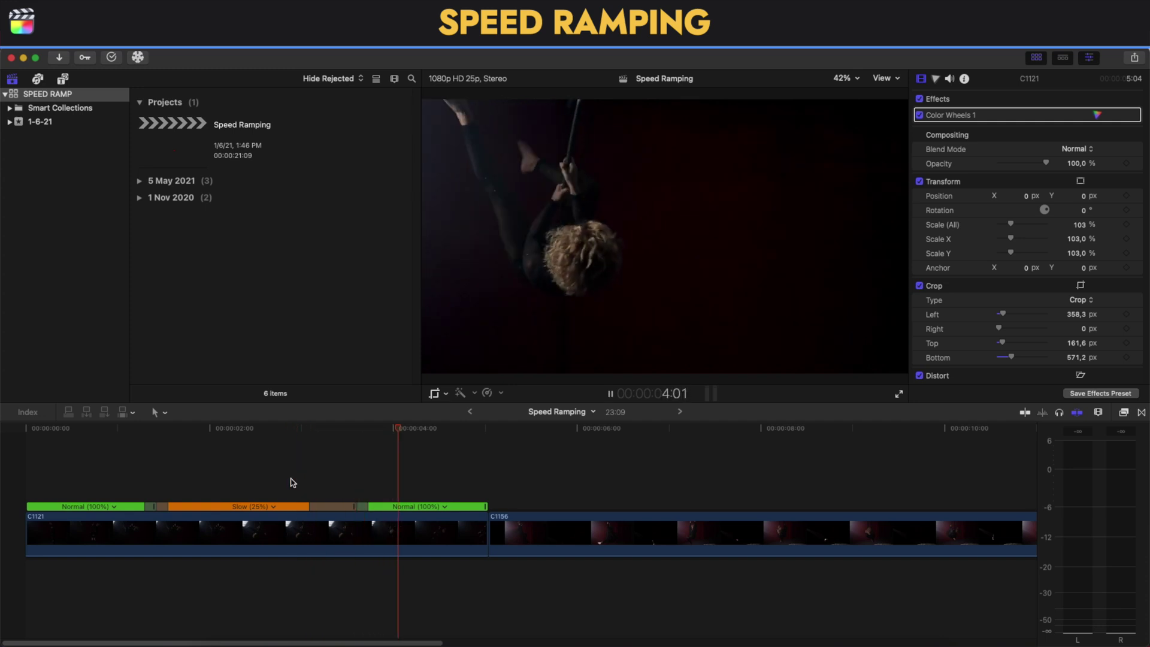
pyautogui.press('space')
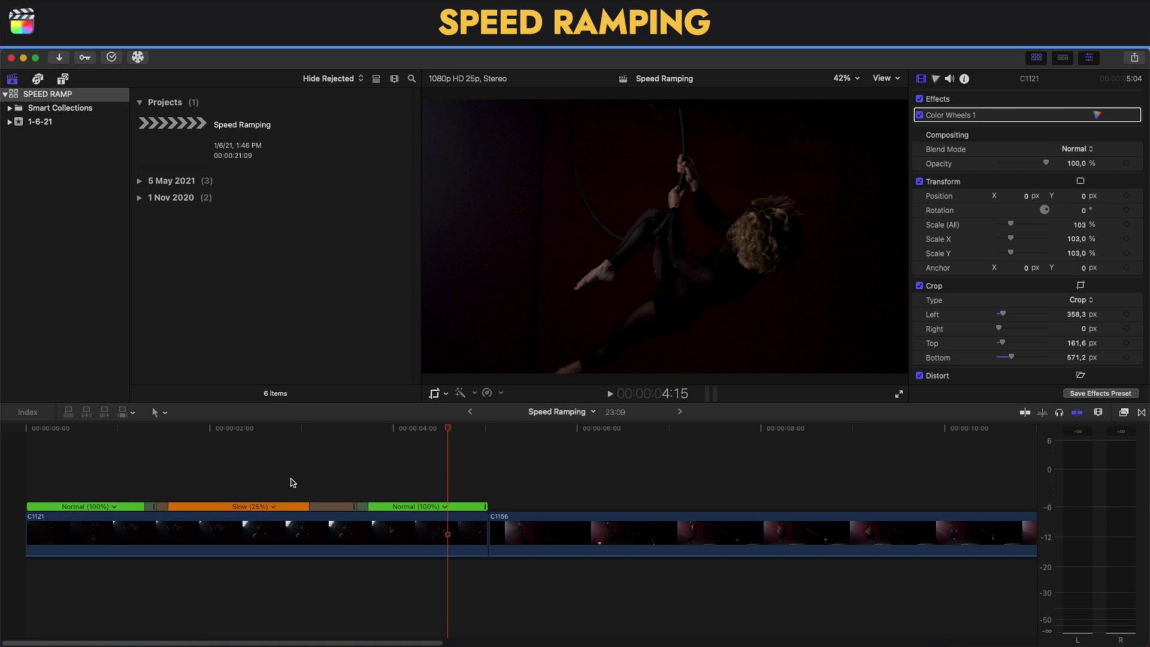
pyautogui.click(490, 477)
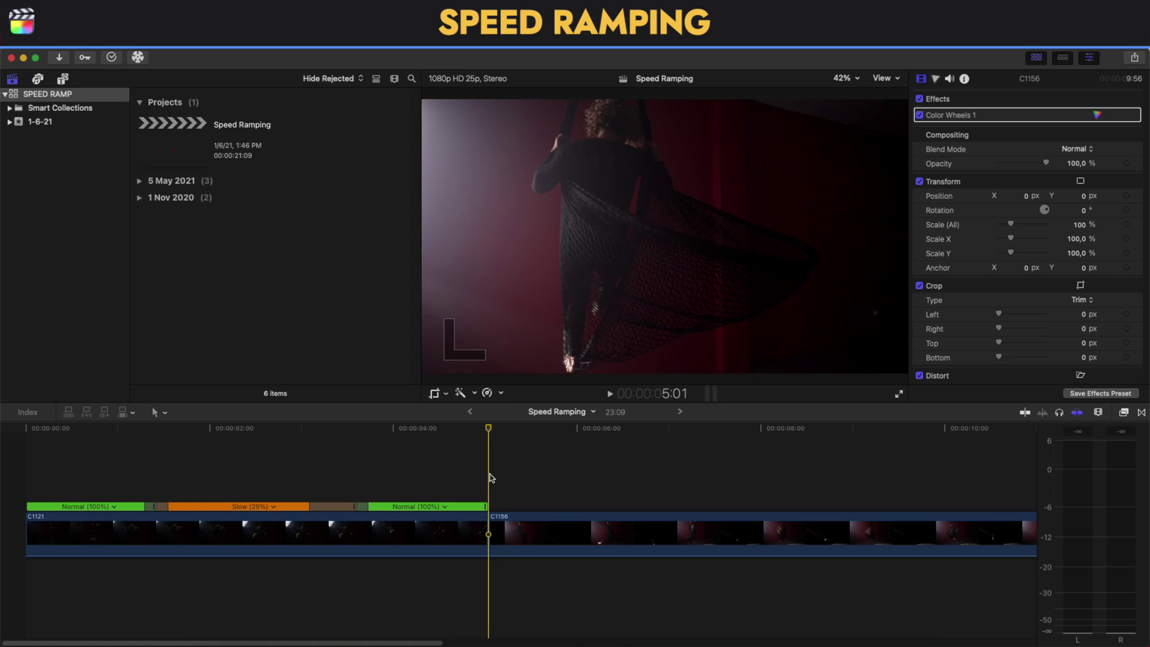
# Play through C1156 and step frame by frame to the moment where slow motion should begin
pyautogui.press('space')
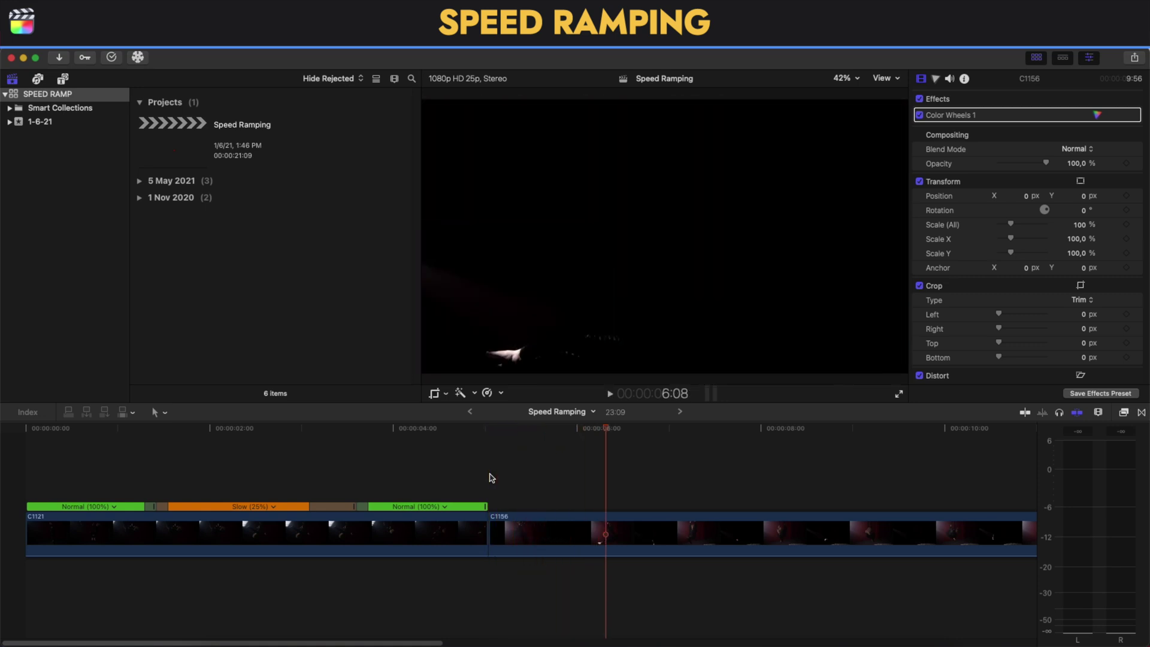
pyautogui.press('Left')
pyautogui.press('Left')
pyautogui.press('Left')
pyautogui.press('Left')
pyautogui.press('Left')
pyautogui.press('Left')
pyautogui.press('Left')
pyautogui.press('Left')
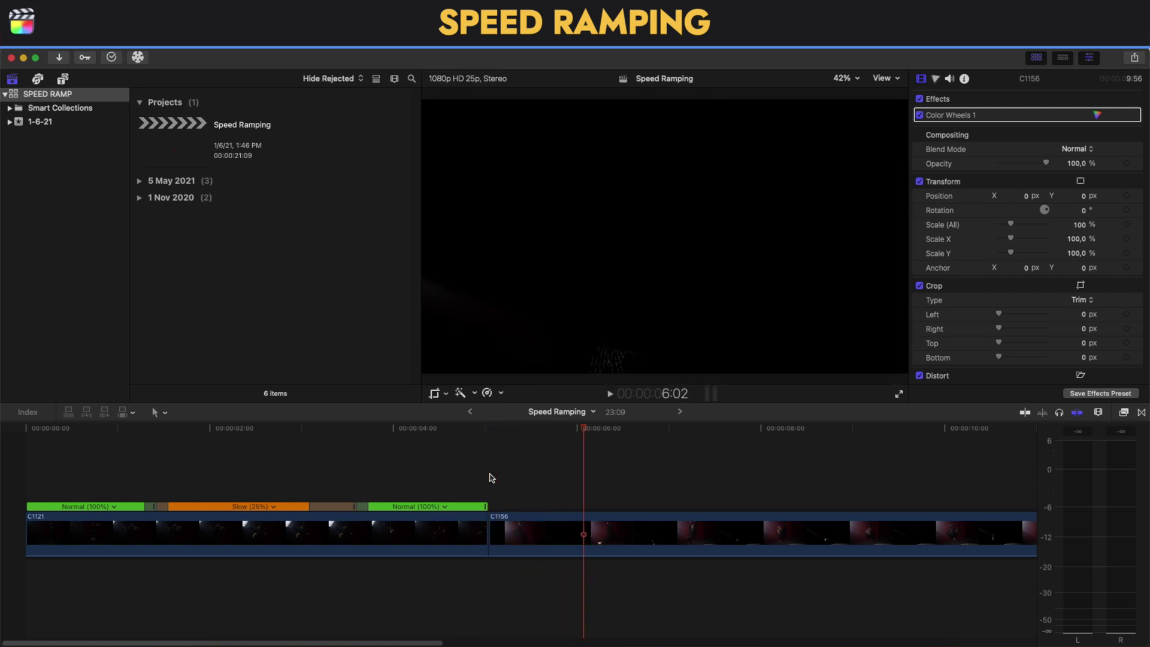
pyautogui.press('Left')
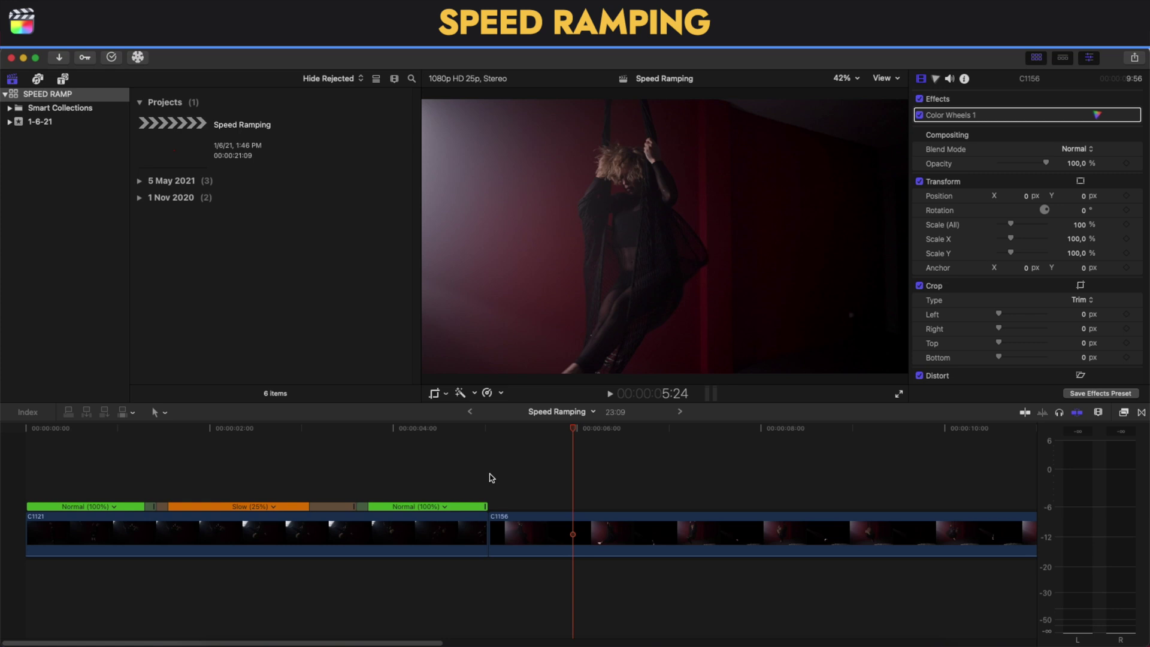
pyautogui.press('Right')
pyautogui.press('Right')
pyautogui.press('Right')
pyautogui.press('Right')
pyautogui.press('Right')
pyautogui.press('Right')
pyautogui.press('Right')
pyautogui.press('Right')
pyautogui.press('Right')
pyautogui.press('Right')
pyautogui.press('Right')
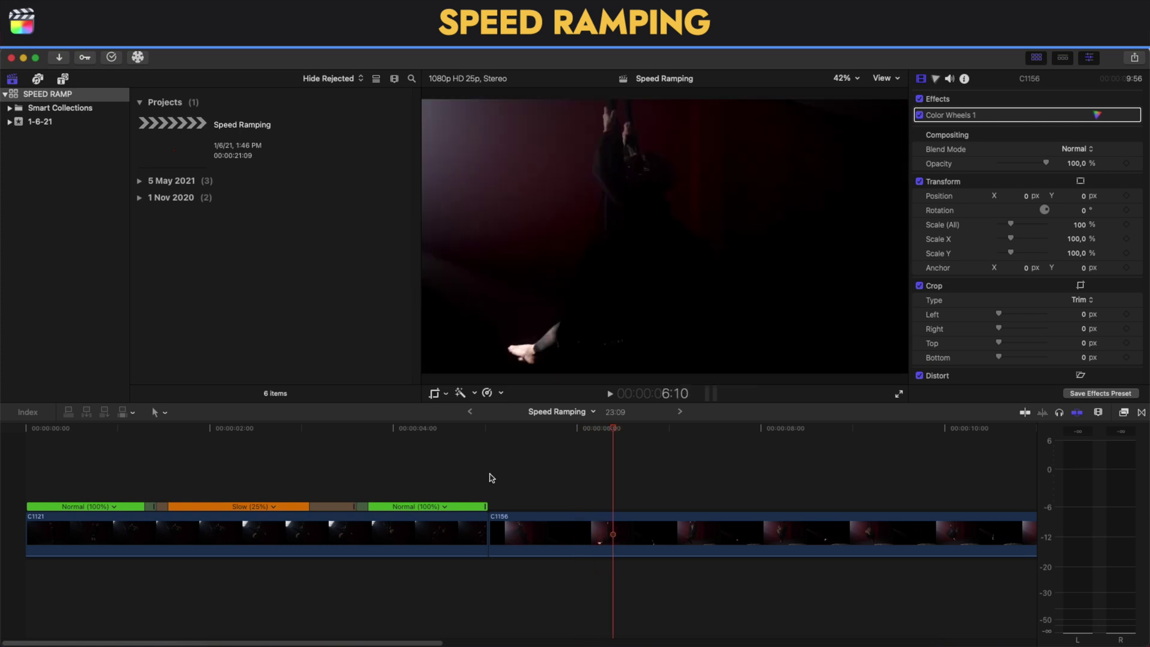
pyautogui.press('Left')
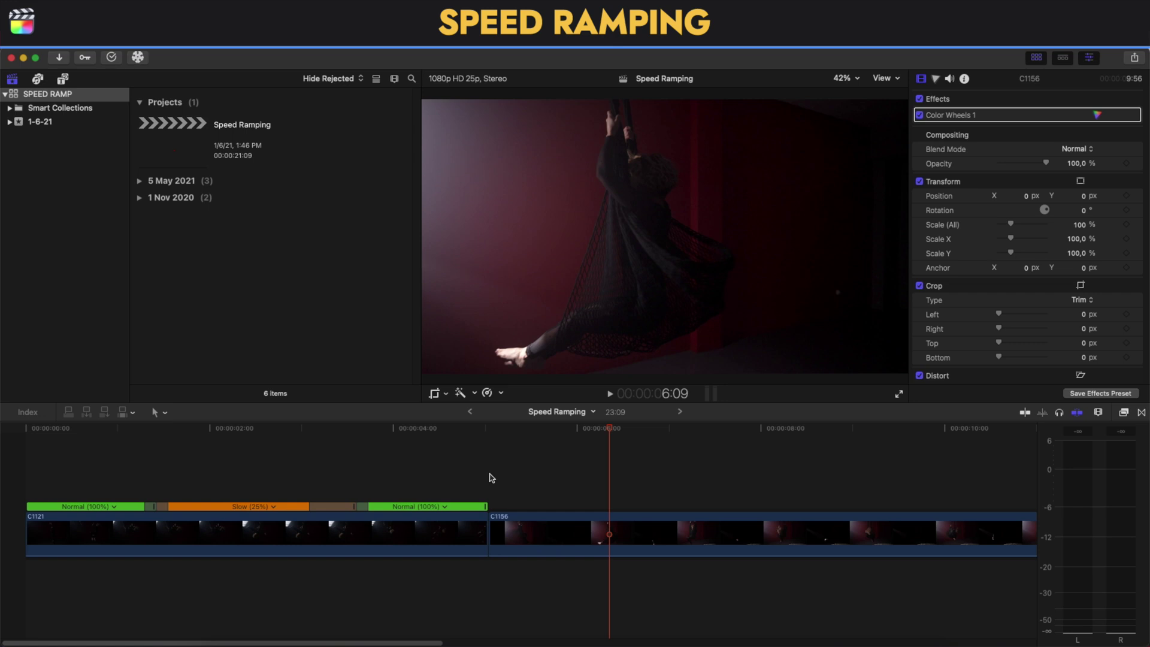
# Mark a short range on C1156, slow it to 25%, and adjust the ramp into it
pyautogui.press('r')
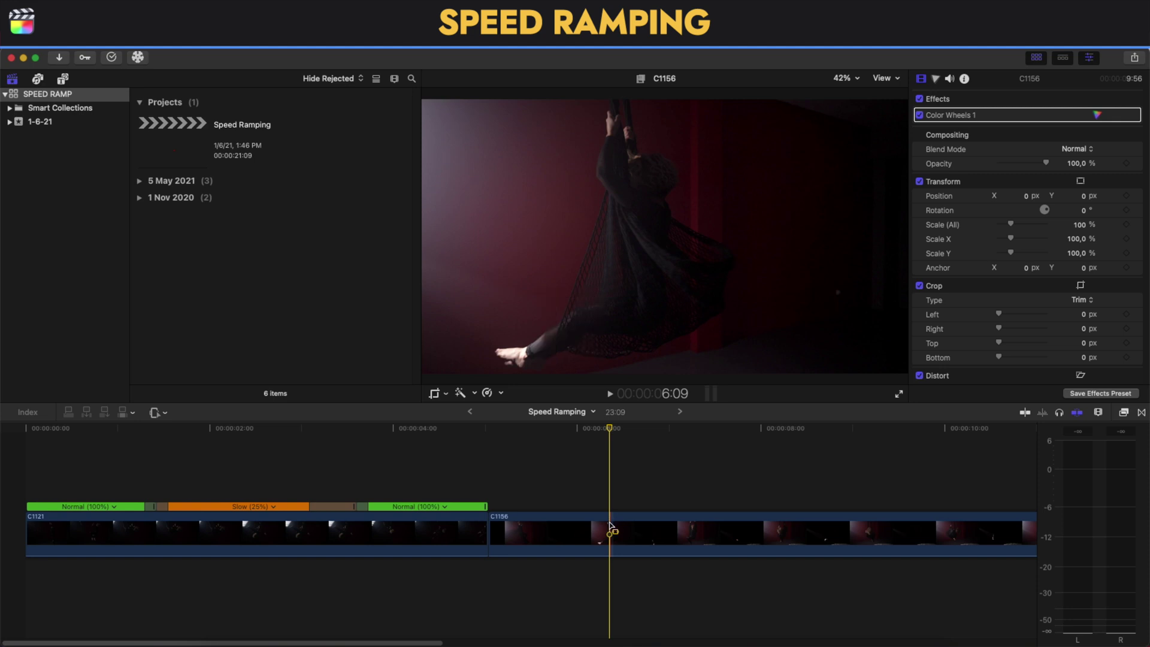
pyautogui.moveTo(610, 527); pyautogui.dragTo(631, 529)
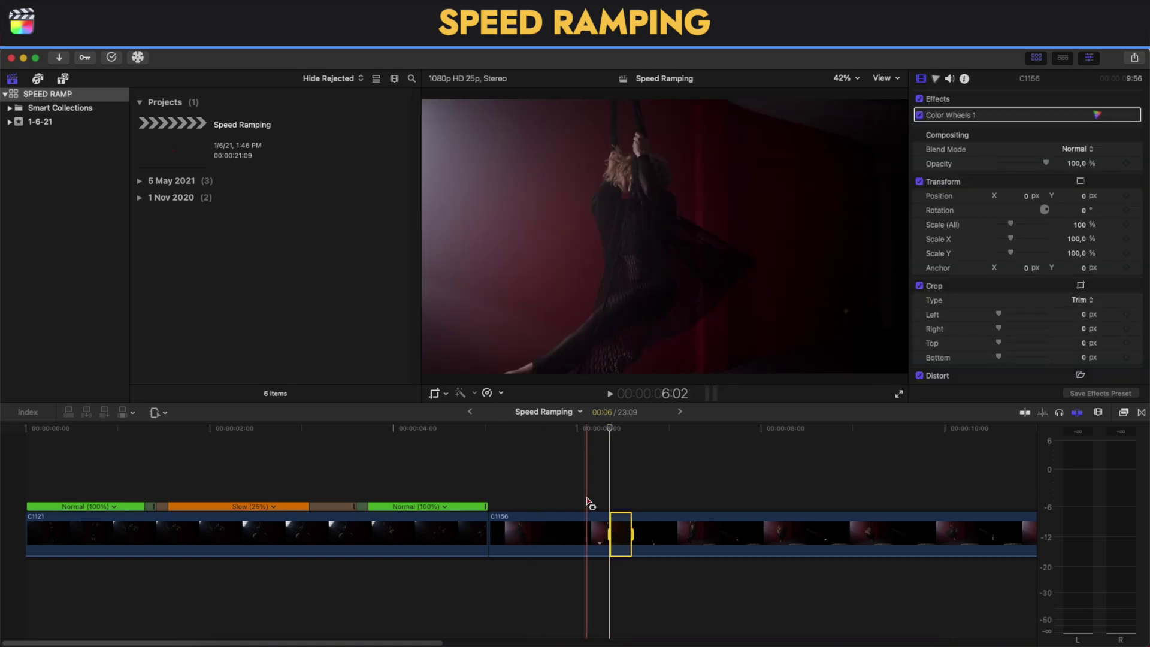
pyautogui.click(498, 395)
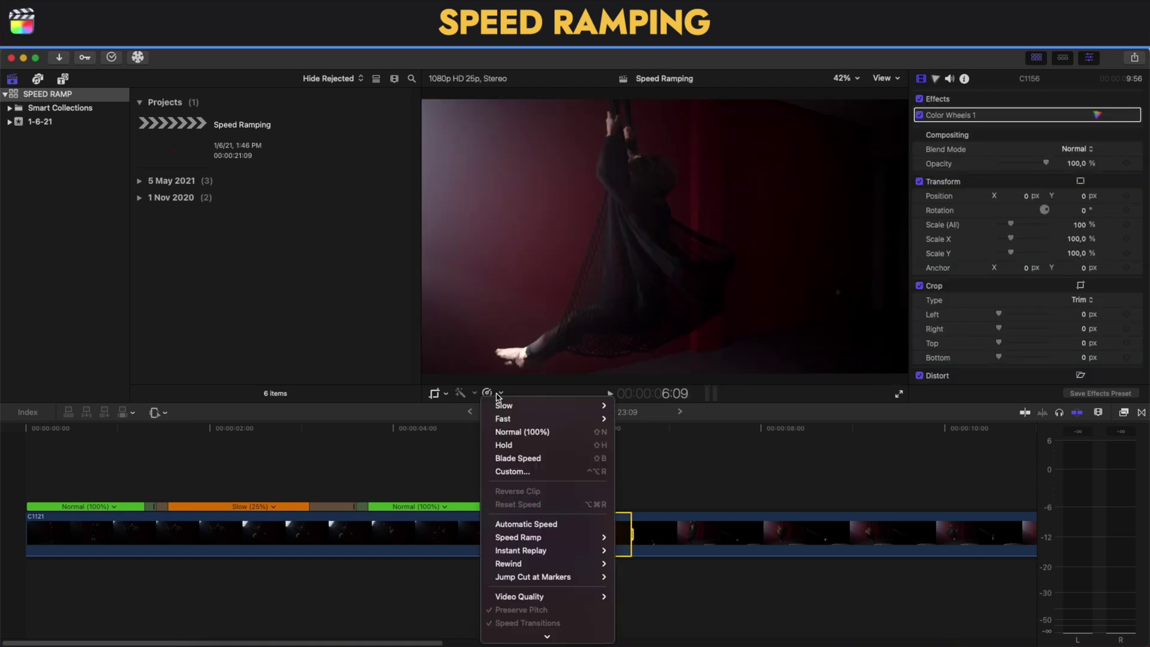
pyautogui.moveTo(521, 407)
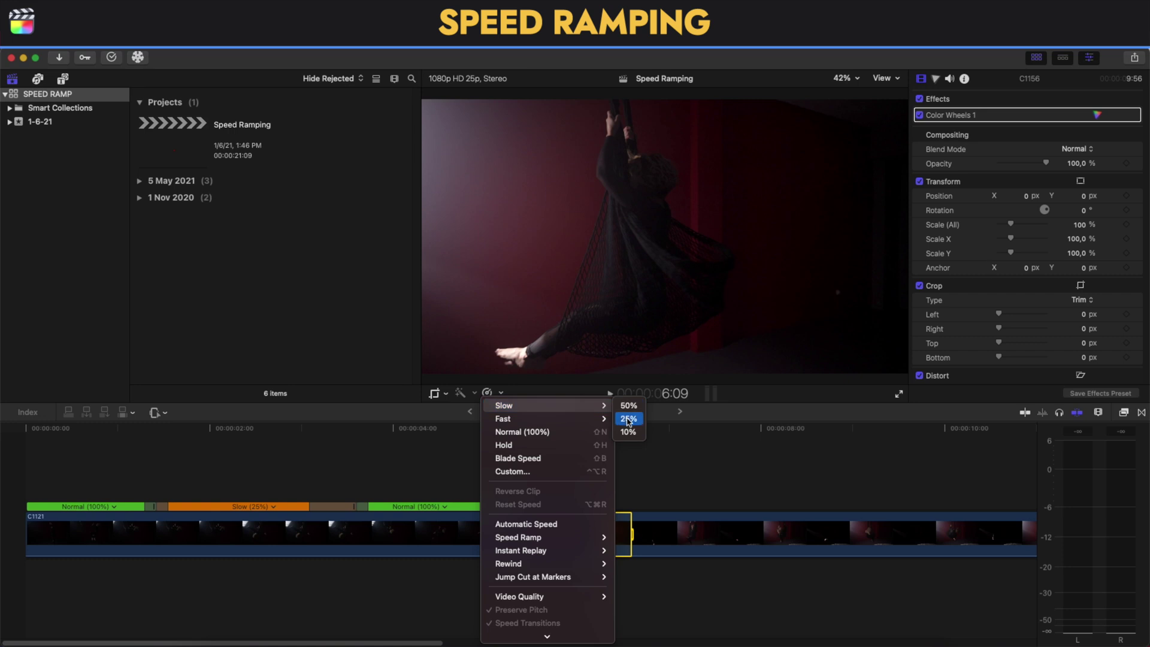
pyautogui.click(628, 419)
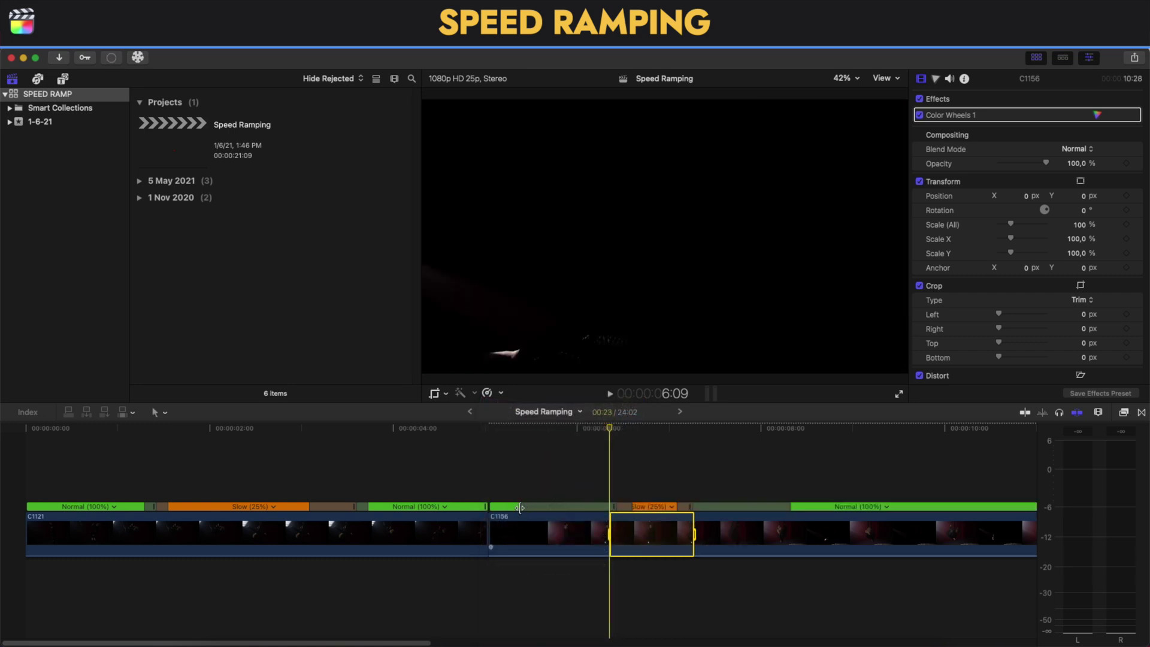
pyautogui.moveTo(519, 507); pyautogui.dragTo(624, 507)
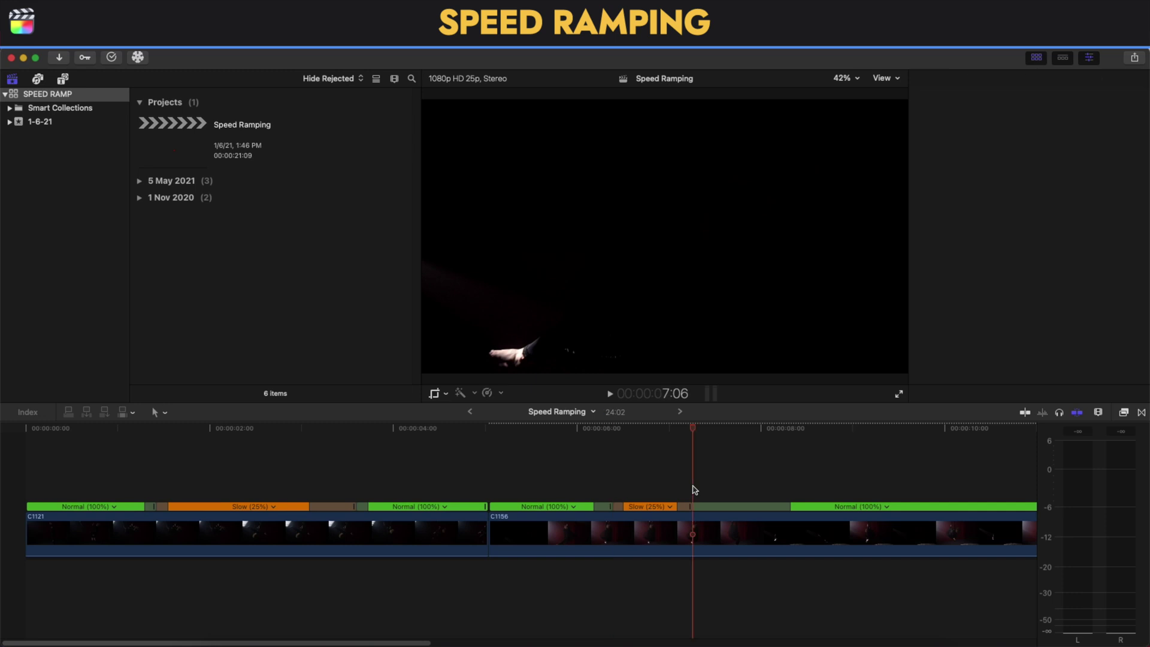
# Show C1156's inspector, play back the slow section, and mark a range after it
pyautogui.press('super+4')
pyautogui.press('space')
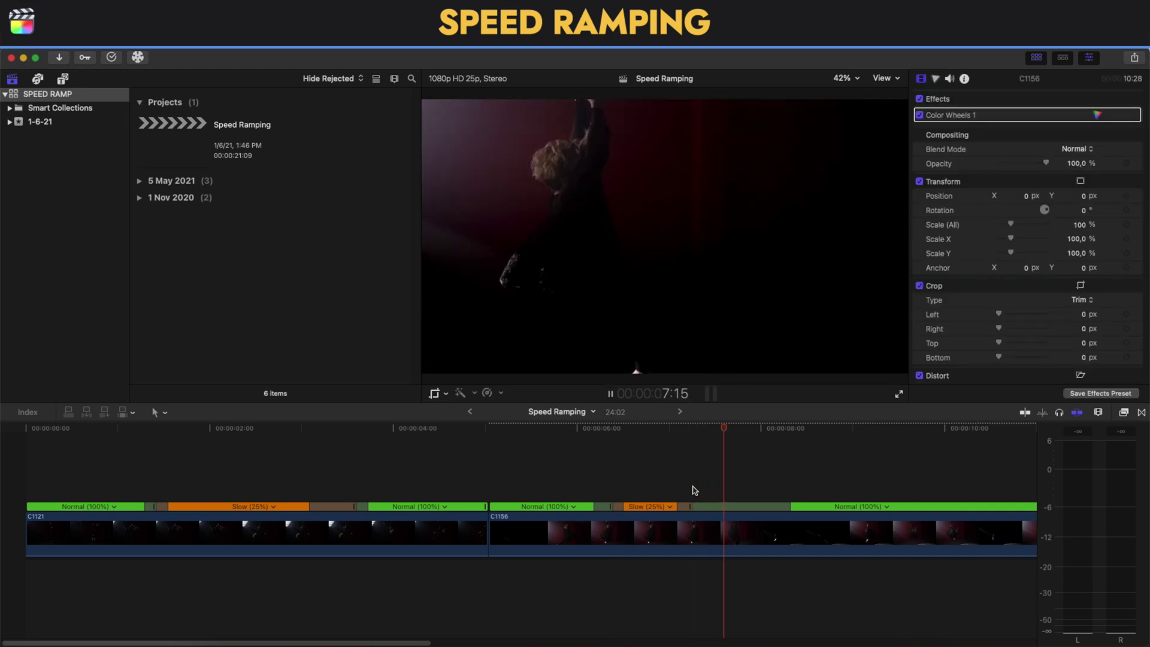
pyautogui.press('t')
pyautogui.moveTo(766, 529); pyautogui.dragTo(876, 531)
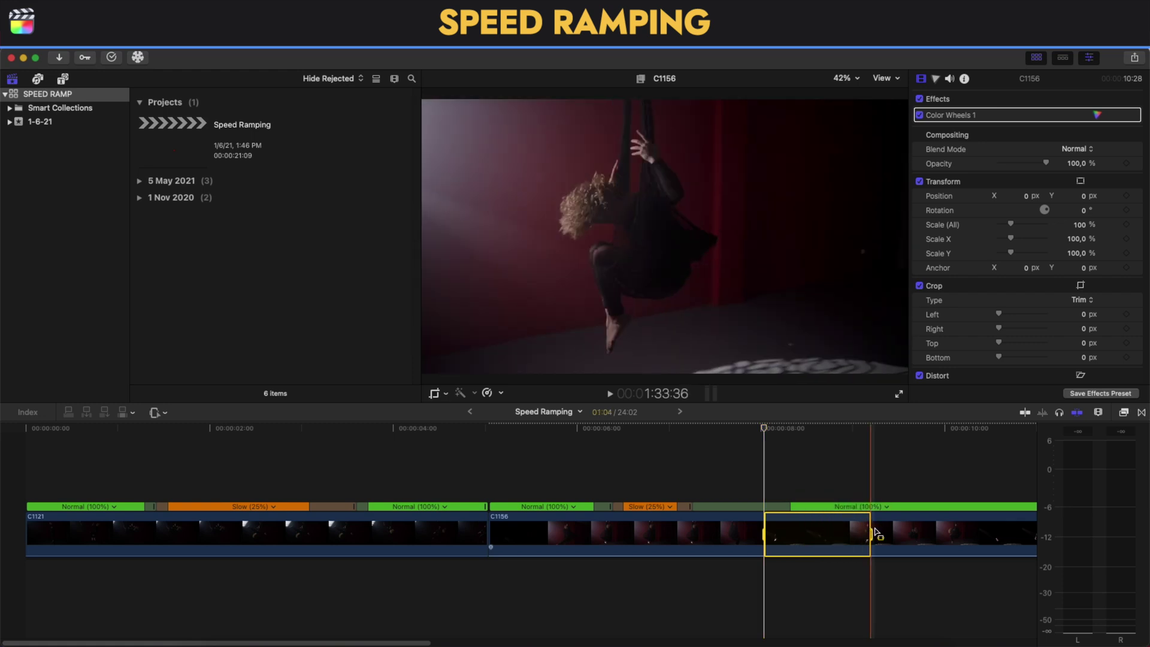
# Speed the marked range of C1156 up to Fast 8x and play through it
pyautogui.click(488, 394)
pyautogui.moveTo(539, 418)
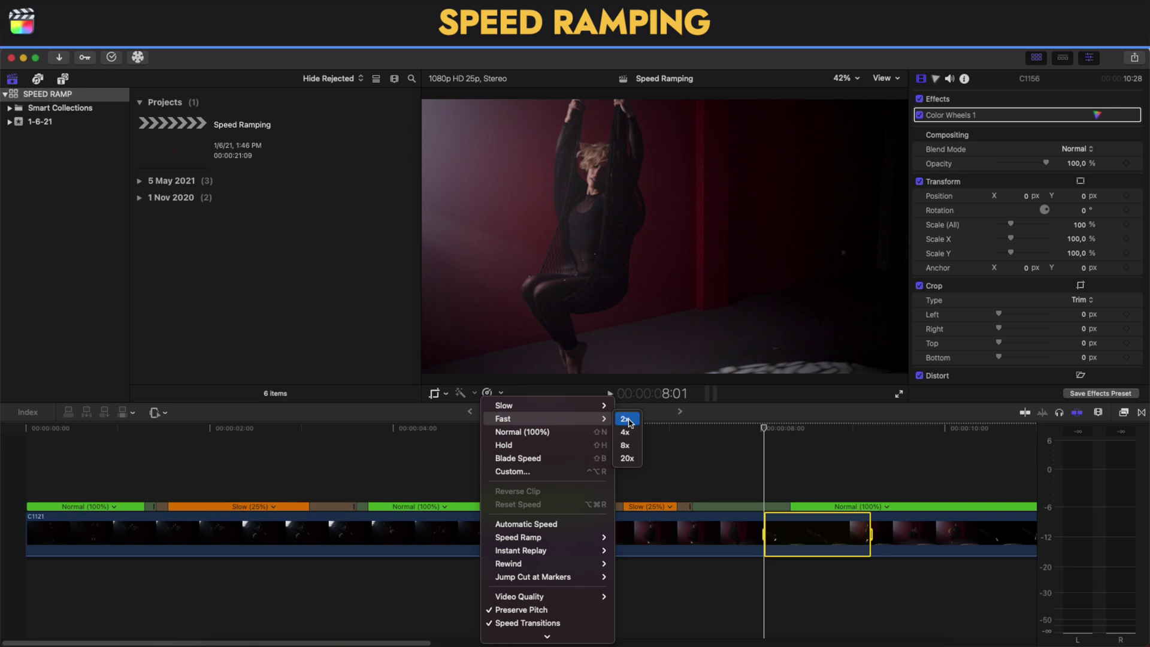
pyautogui.click(633, 444)
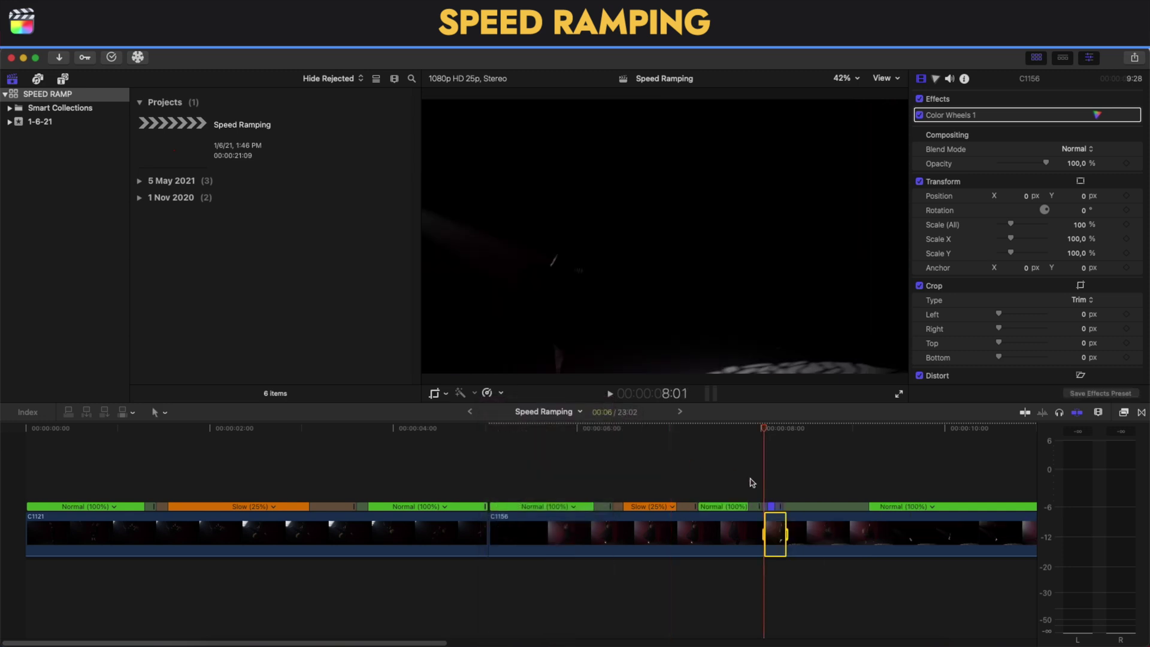
pyautogui.hscroll(5, 750, 481)
pyautogui.click(612, 485)
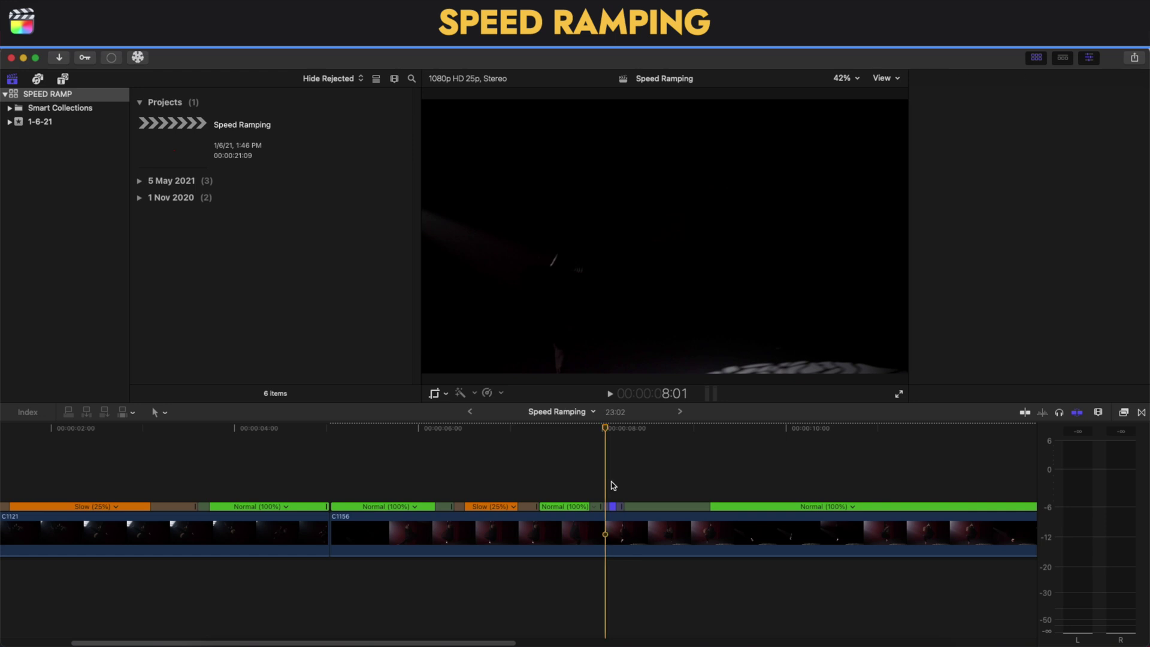
pyautogui.press('space')
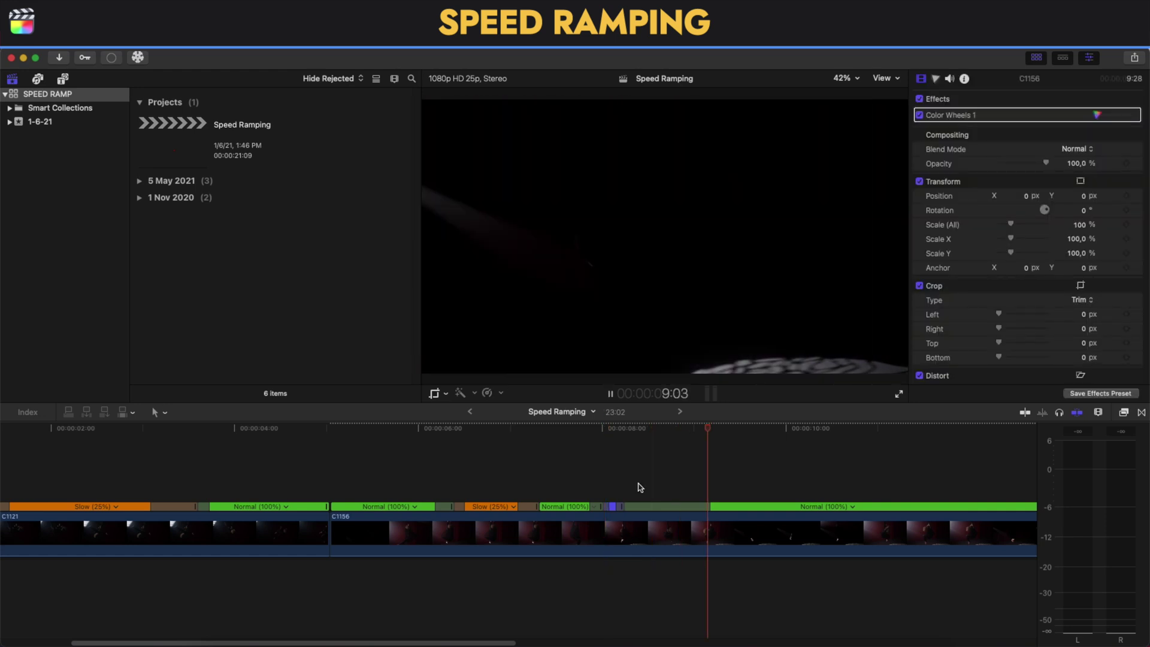
# Mark a short range after the fast section and slow it to 25%
pyautogui.press('r')
pyautogui.moveTo(723, 527); pyautogui.dragTo(770, 529)
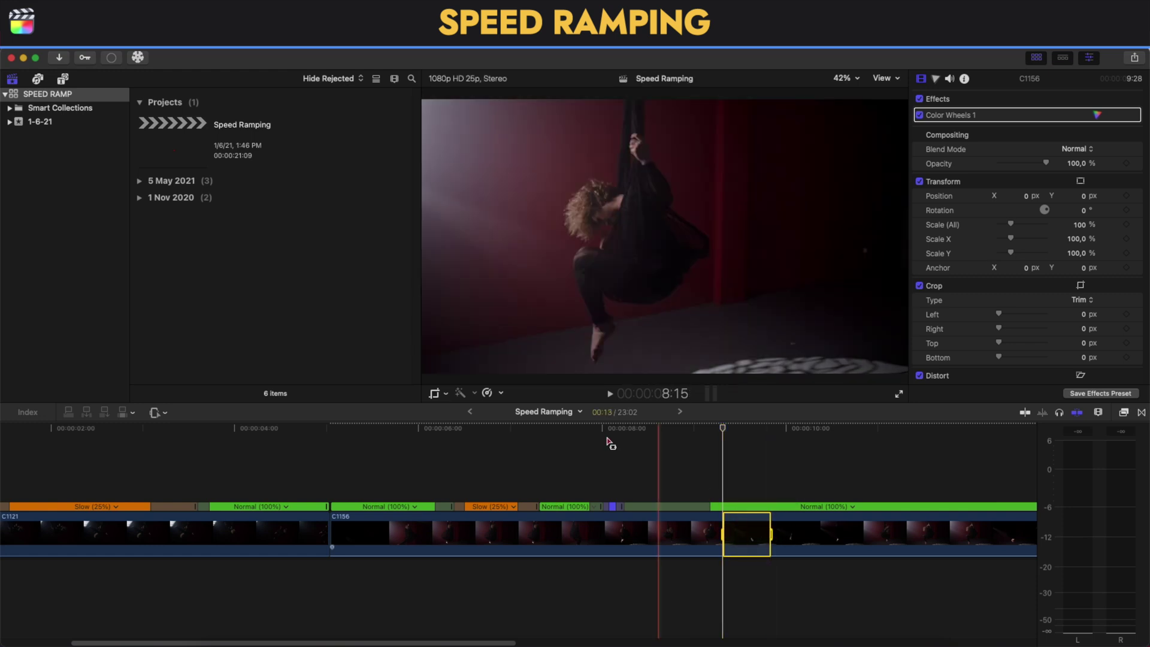
pyautogui.click(488, 393)
pyautogui.moveTo(515, 406)
pyautogui.click(633, 417)
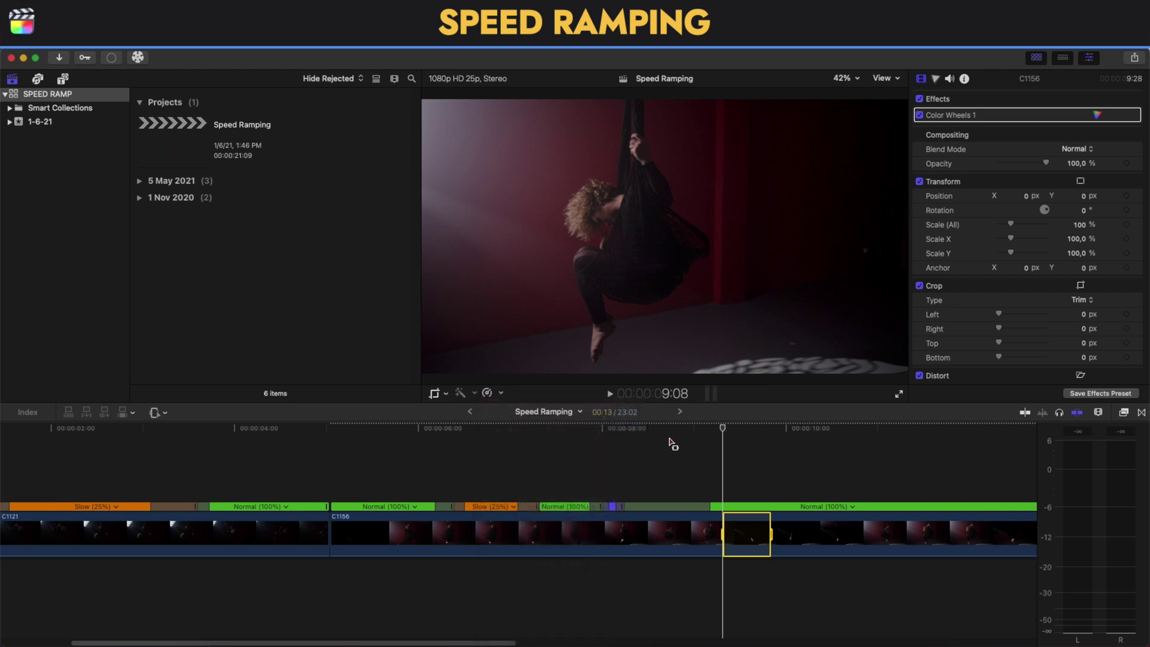
# Mark a range later in C1156 and speed it up to Fast 8x
pyautogui.hscroll(5, 803, 485)
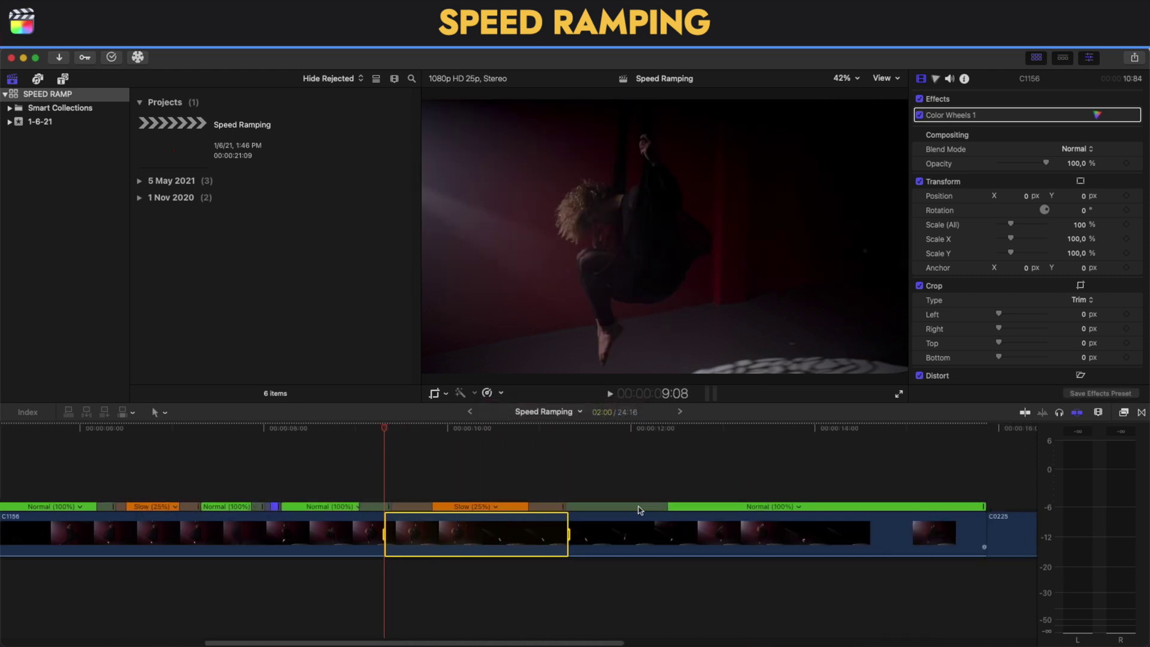
pyautogui.press('r')
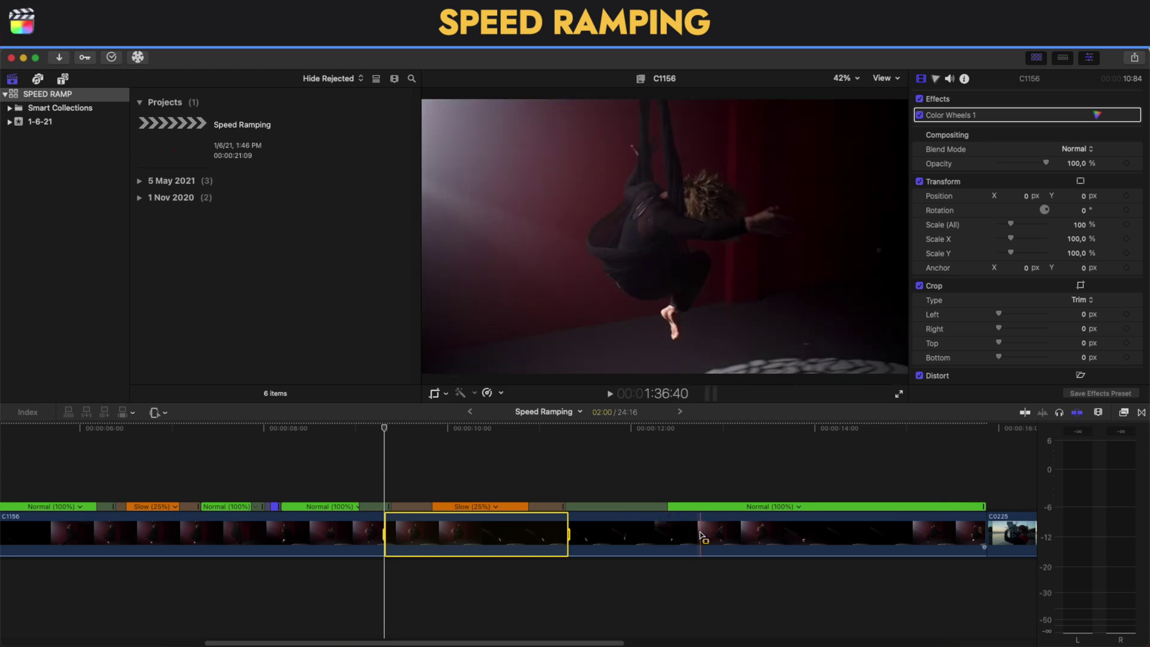
pyautogui.moveTo(702, 535); pyautogui.dragTo(854, 534)
pyautogui.click(487, 393)
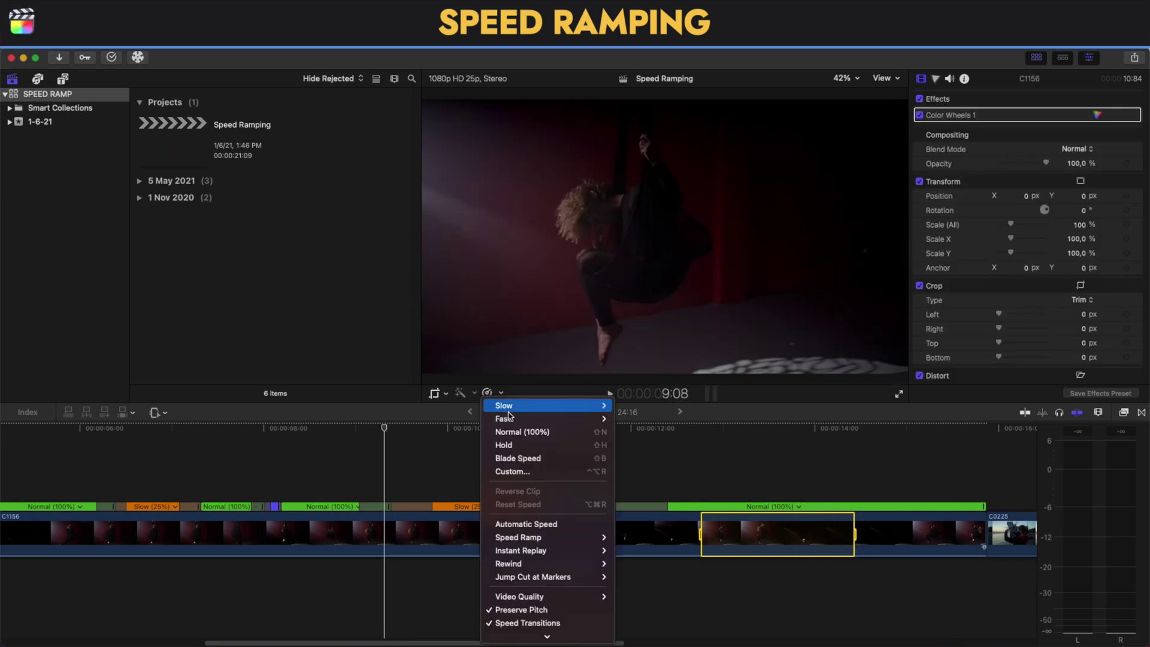
pyautogui.moveTo(593, 419)
pyautogui.click(634, 448)
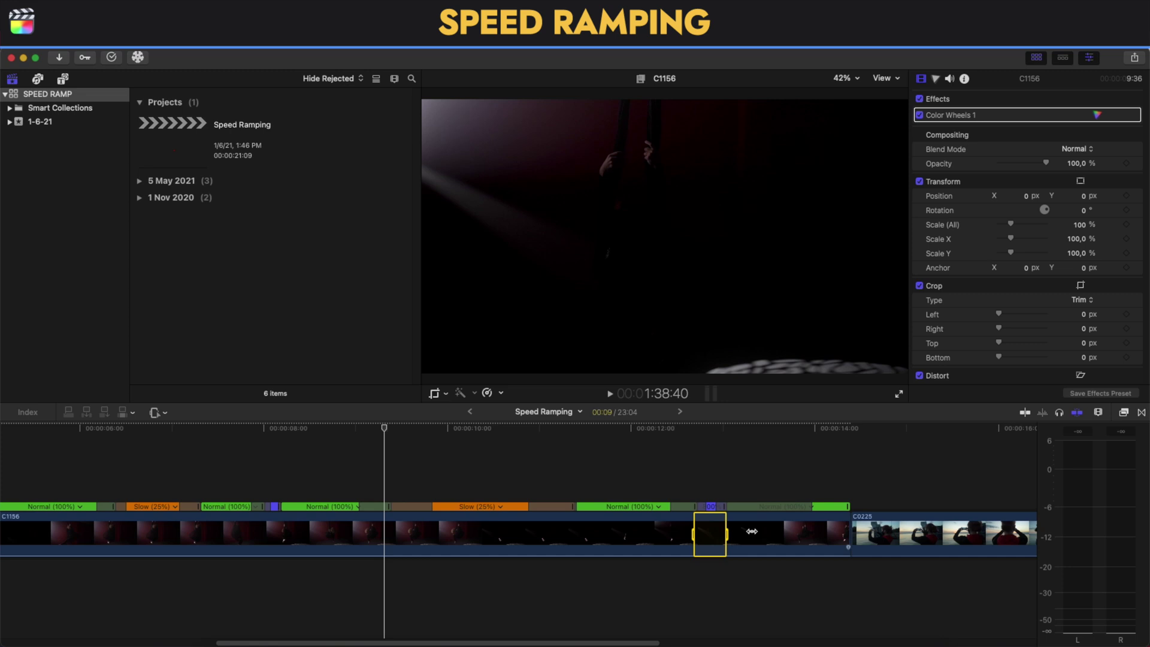
# Slow a short range after the 8x burst to 25% and stretch the surrounding transitions
pyautogui.moveTo(750, 535); pyautogui.dragTo(782, 532)
pyautogui.click(498, 394)
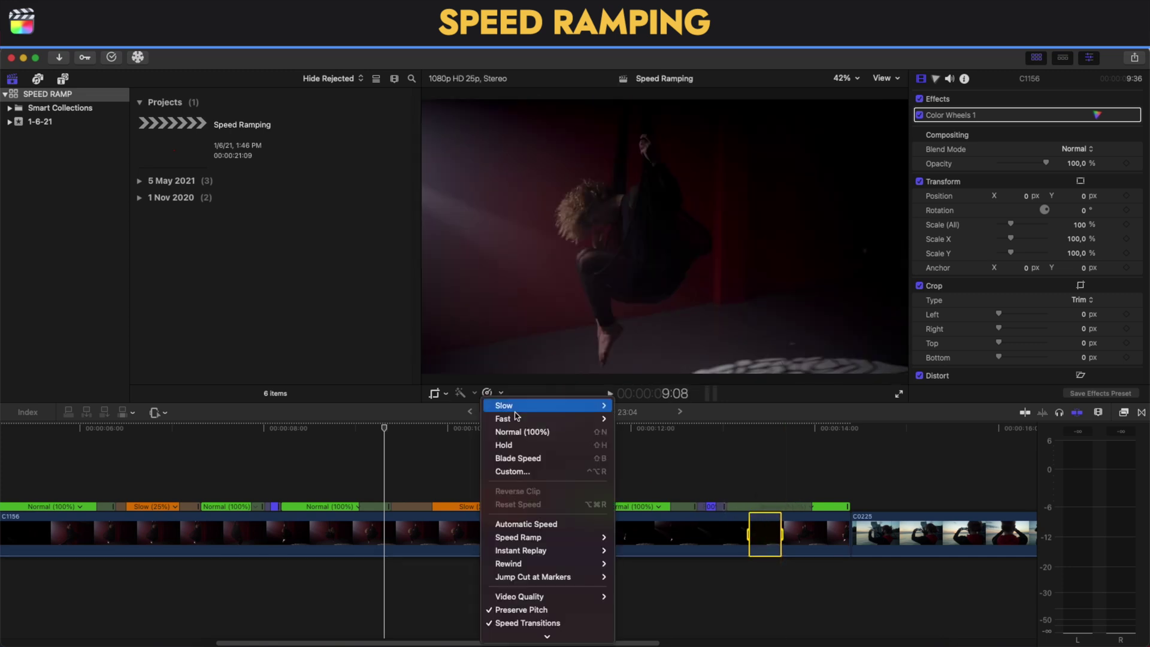
pyautogui.moveTo(575, 405)
pyautogui.click(628, 419)
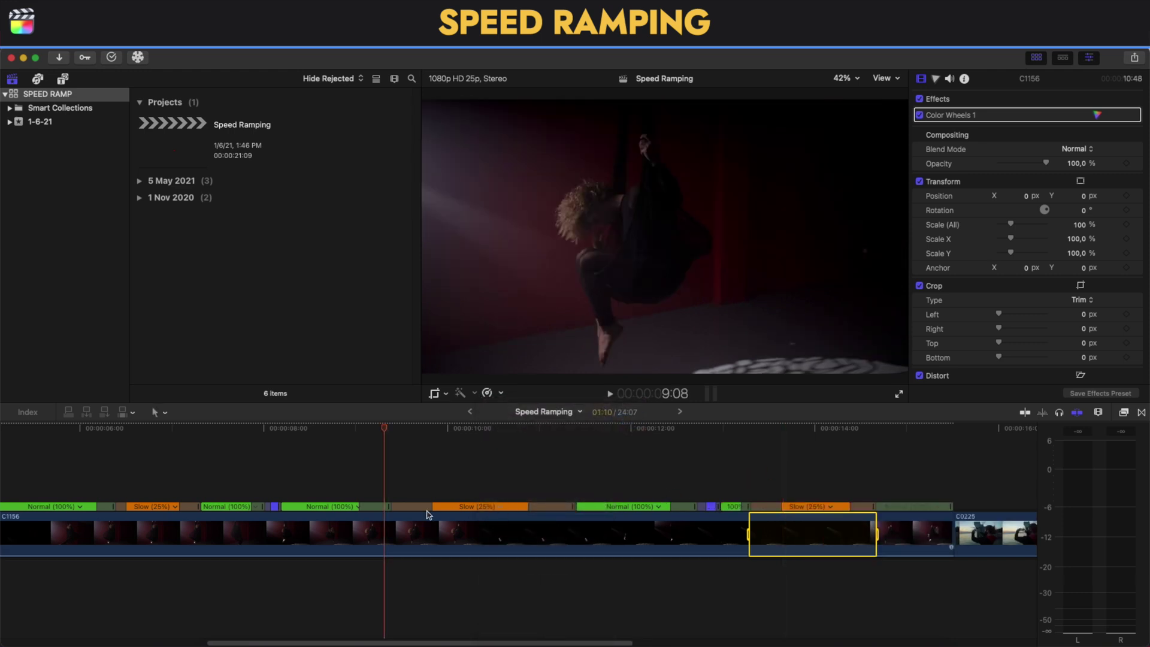
pyautogui.moveTo(532, 506); pyautogui.dragTo(566, 508)
pyautogui.moveTo(713, 507); pyautogui.dragTo(760, 509)
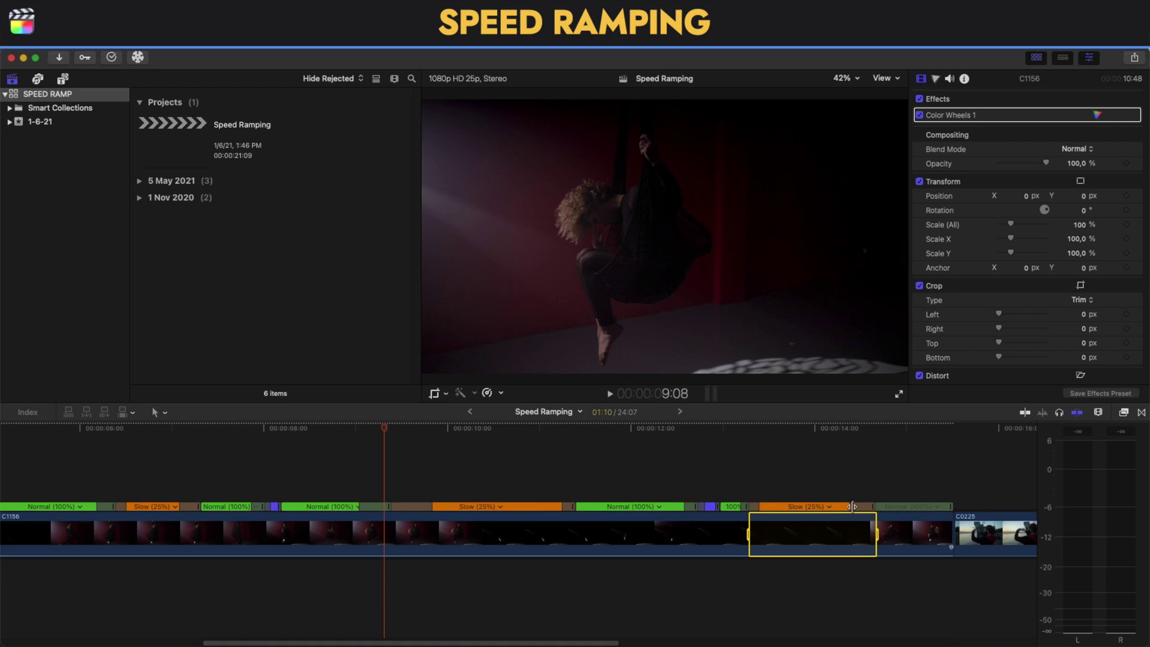
pyautogui.press('super+minus')
pyautogui.click(187, 481)
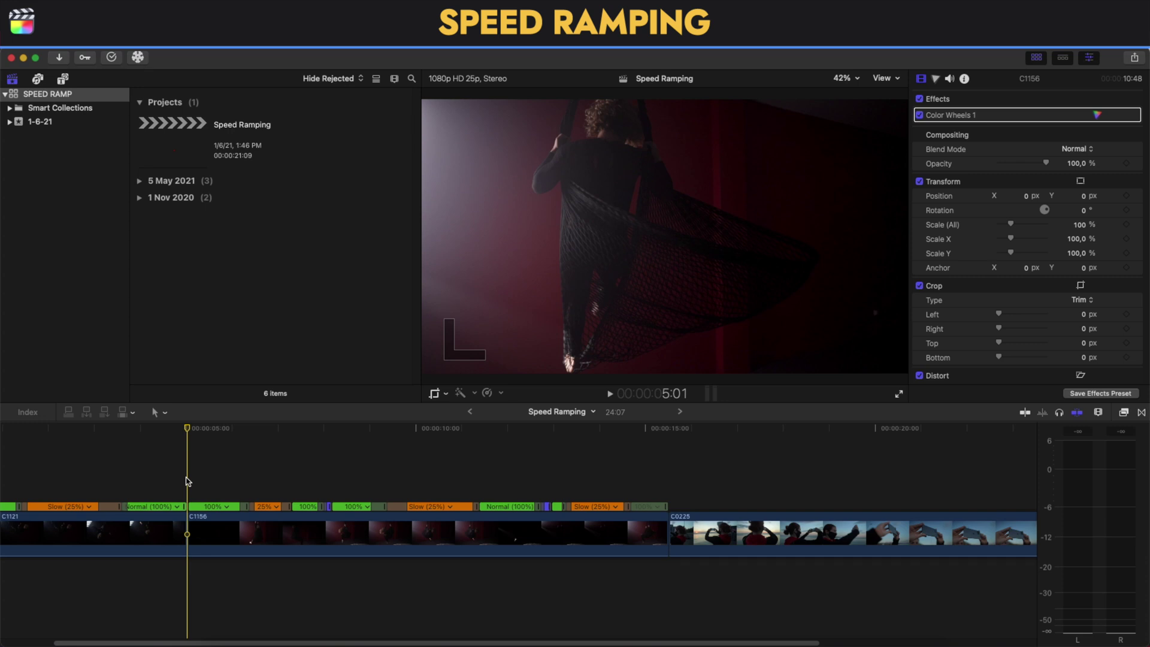
pyautogui.press('space')
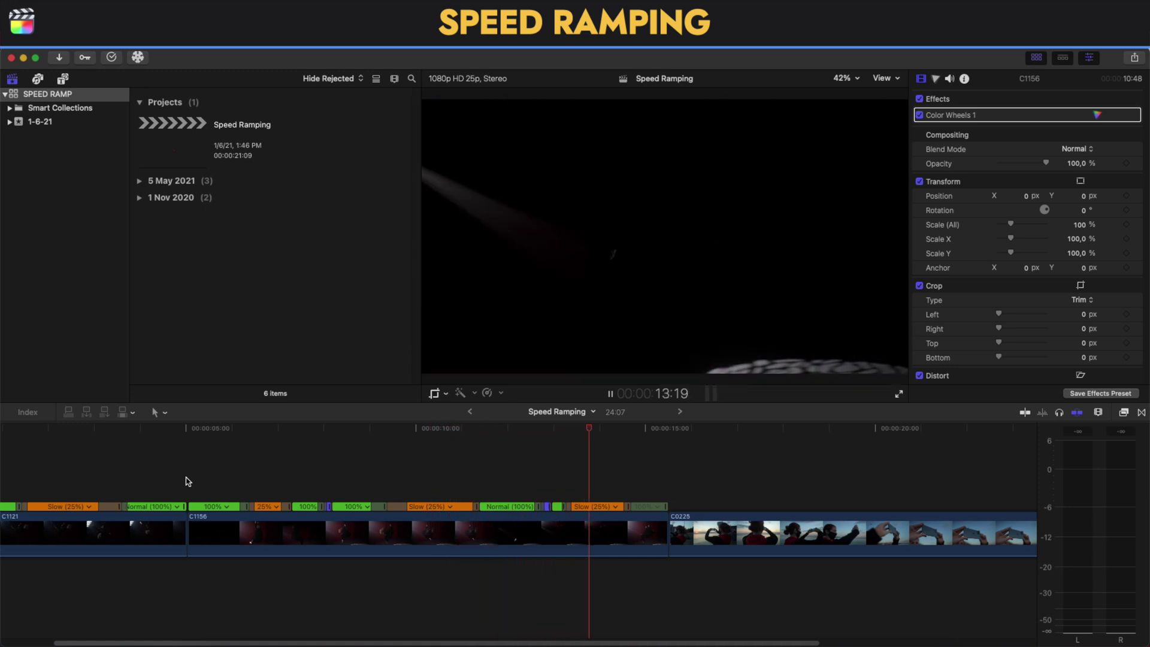
pyautogui.press('space')
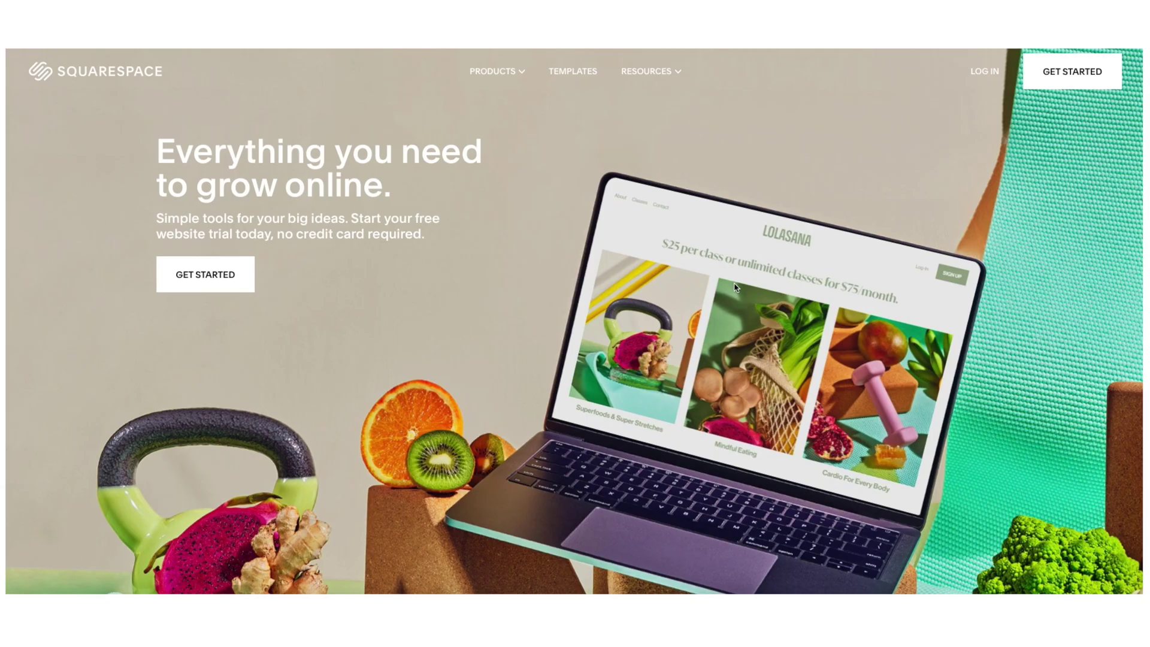
# Scroll down the Squarespace homepage and choose Photography as the site topic
pyautogui.scroll(-5, 735, 287)
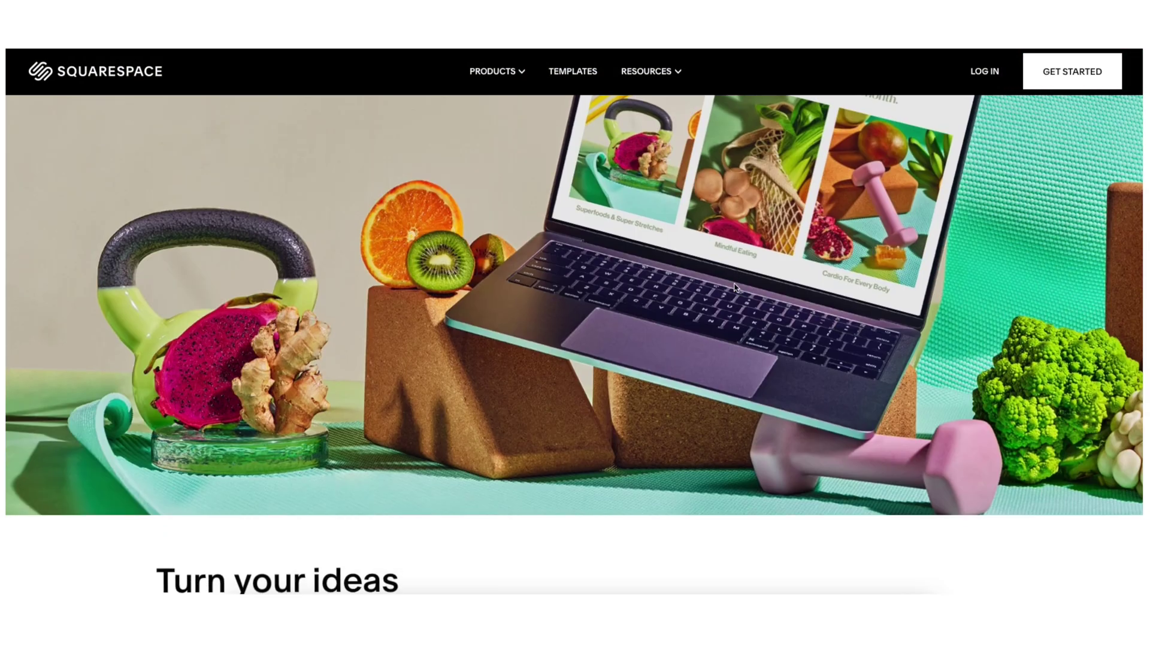
pyautogui.scroll(-6, 735, 288)
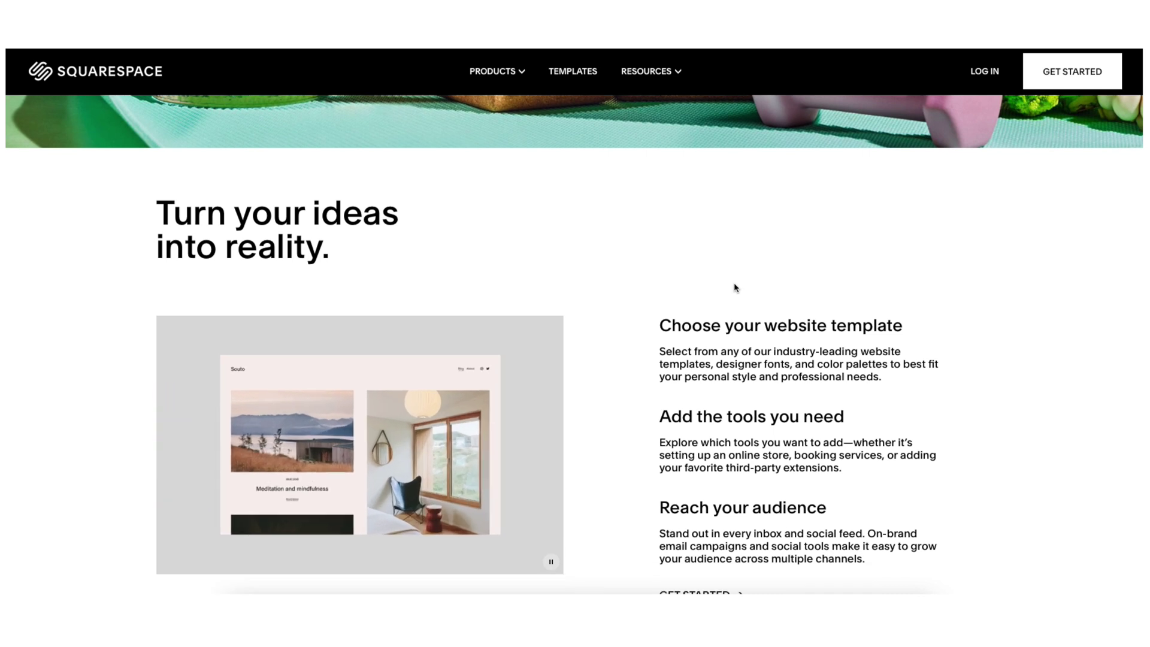
pyautogui.scroll(-4, 734, 287)
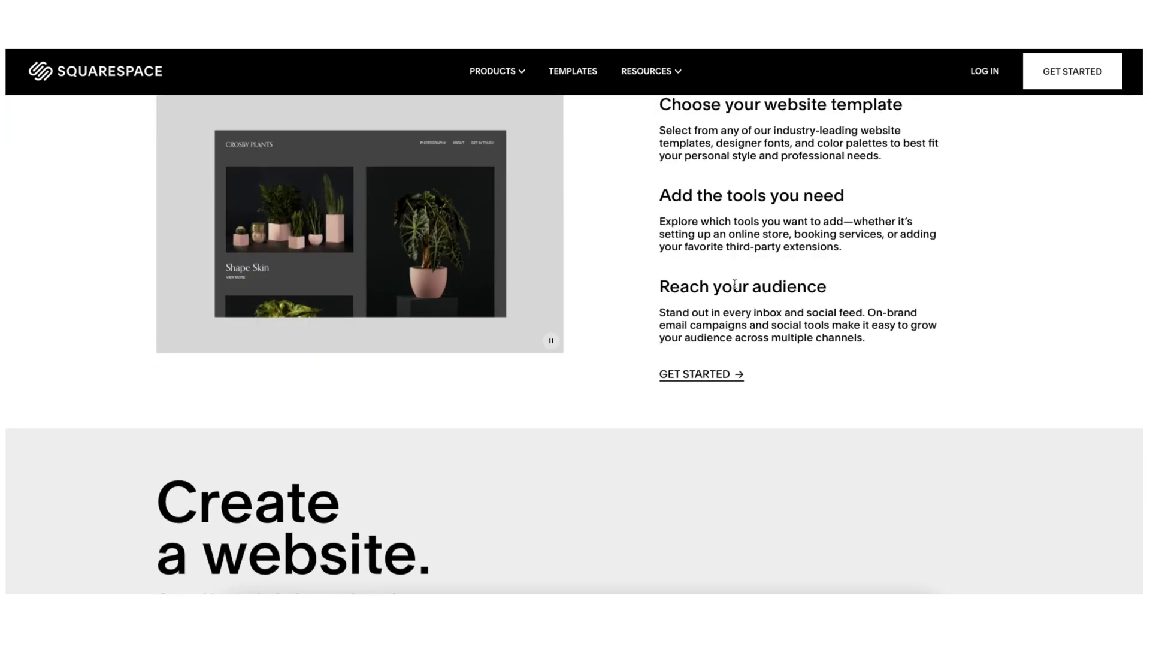
pyautogui.scroll(-6, 735, 285)
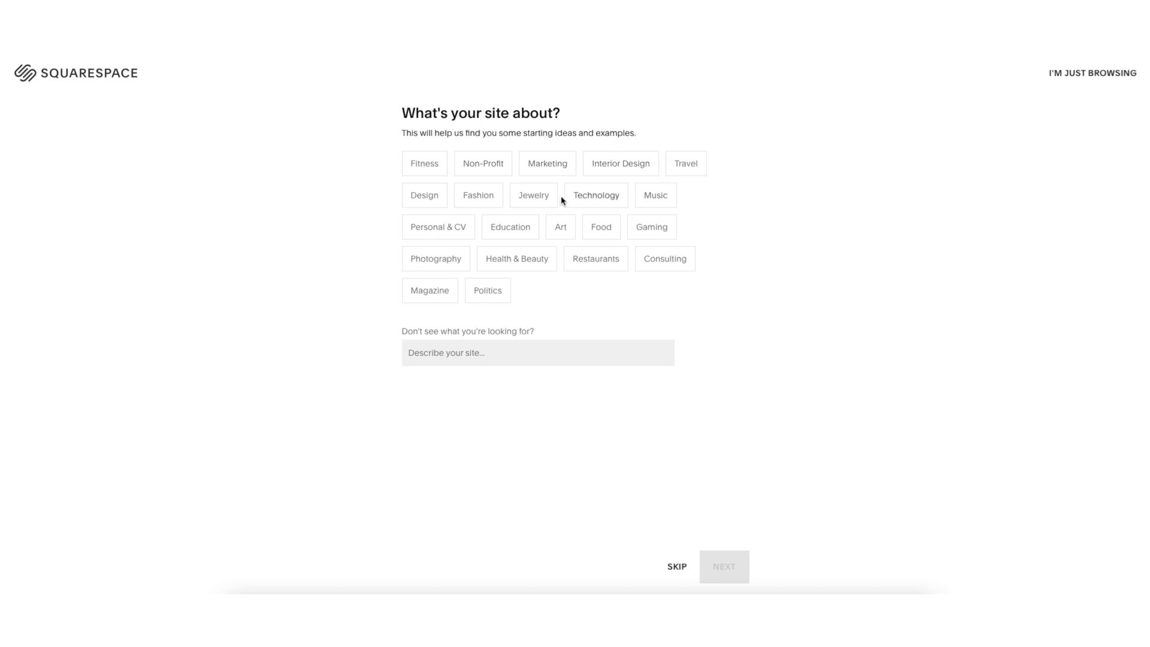
pyautogui.click(453, 264)
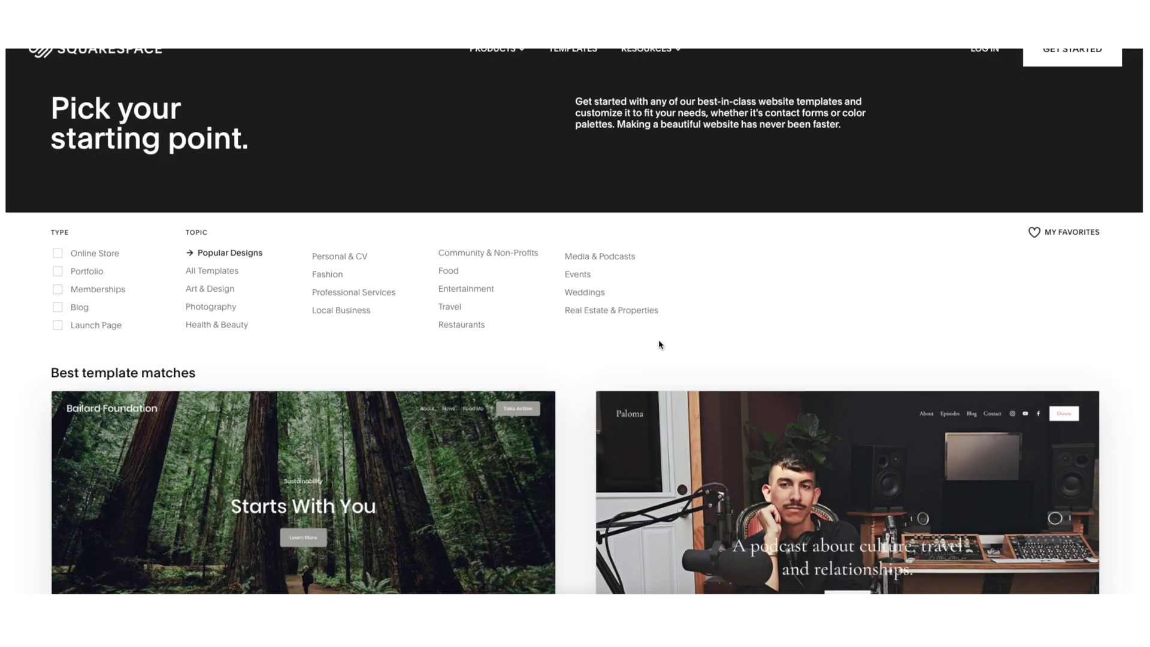
# Scroll through the Popular Designs templates such as Bailard, Paloma, Stanton and Amal
pyautogui.scroll(-2, 659, 340)
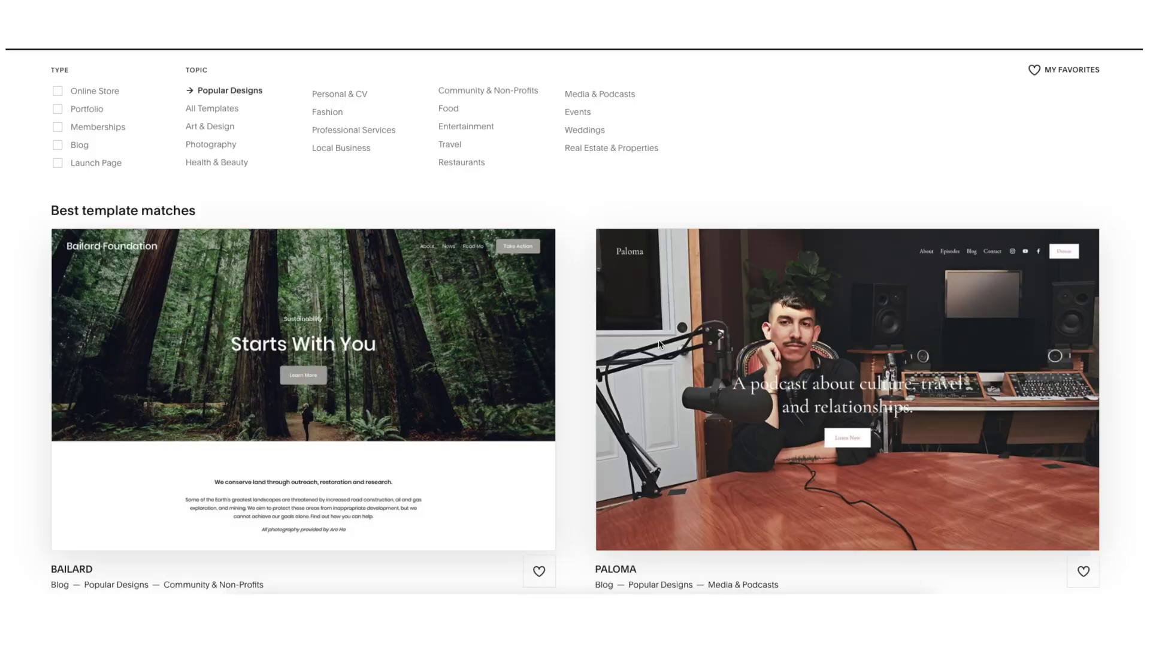
pyautogui.scroll(-6, 659, 343)
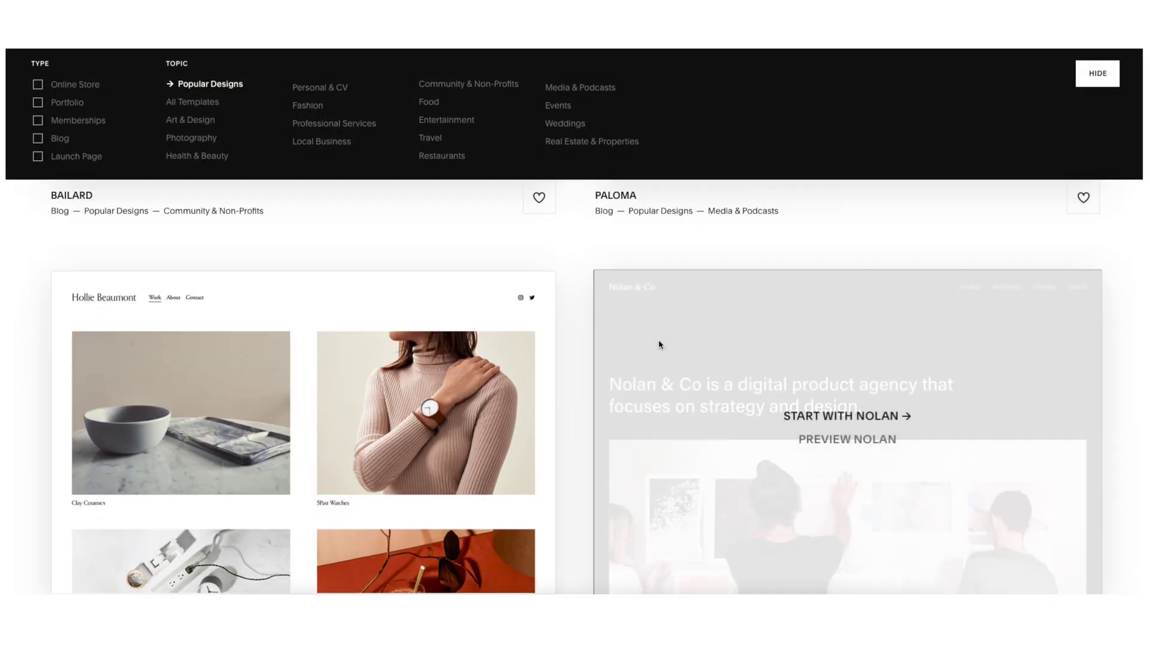
pyautogui.scroll(-20, 659, 344)
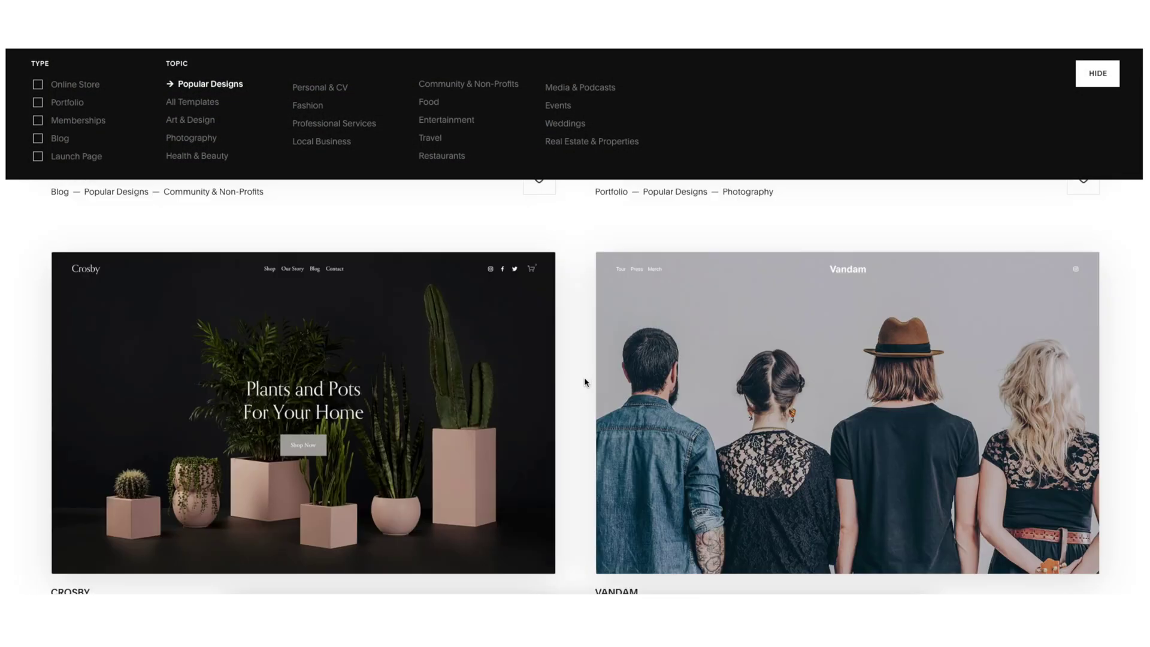
pyautogui.scroll(-10, 584, 379)
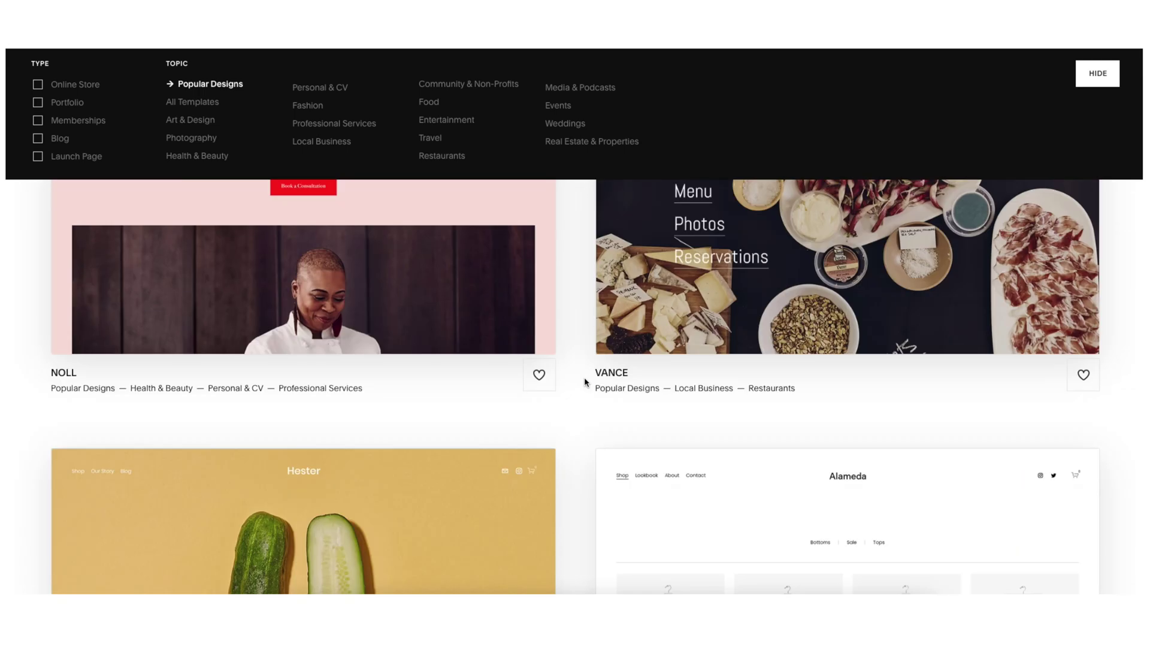
pyautogui.scroll(-10, 584, 382)
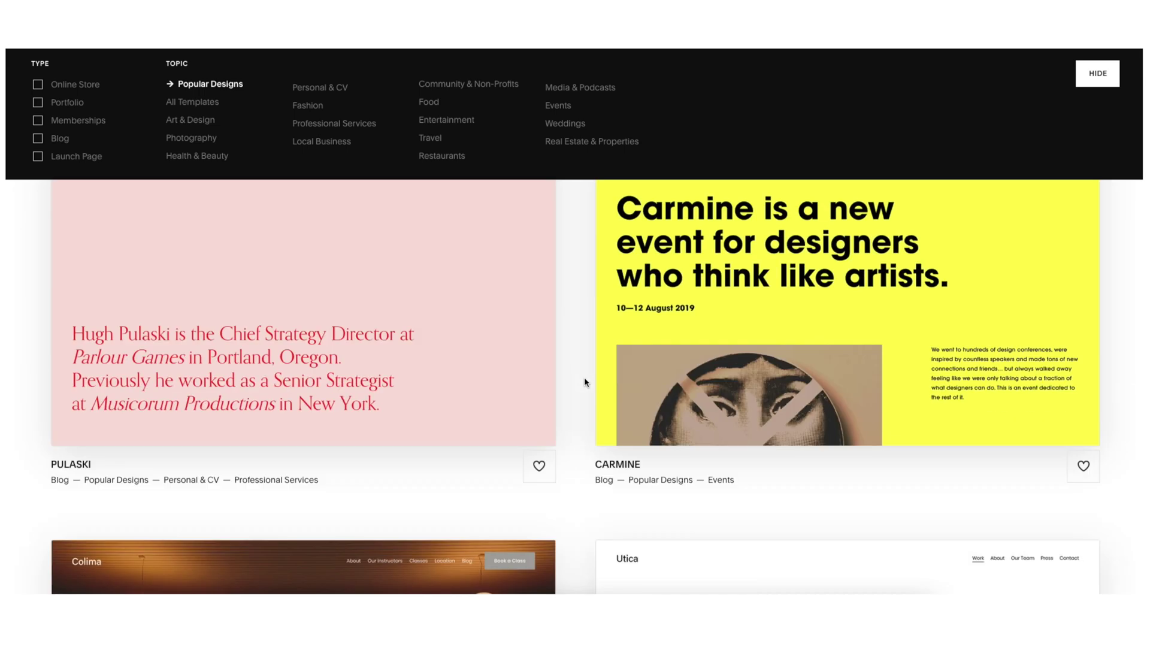
pyautogui.scroll(-10, 584, 381)
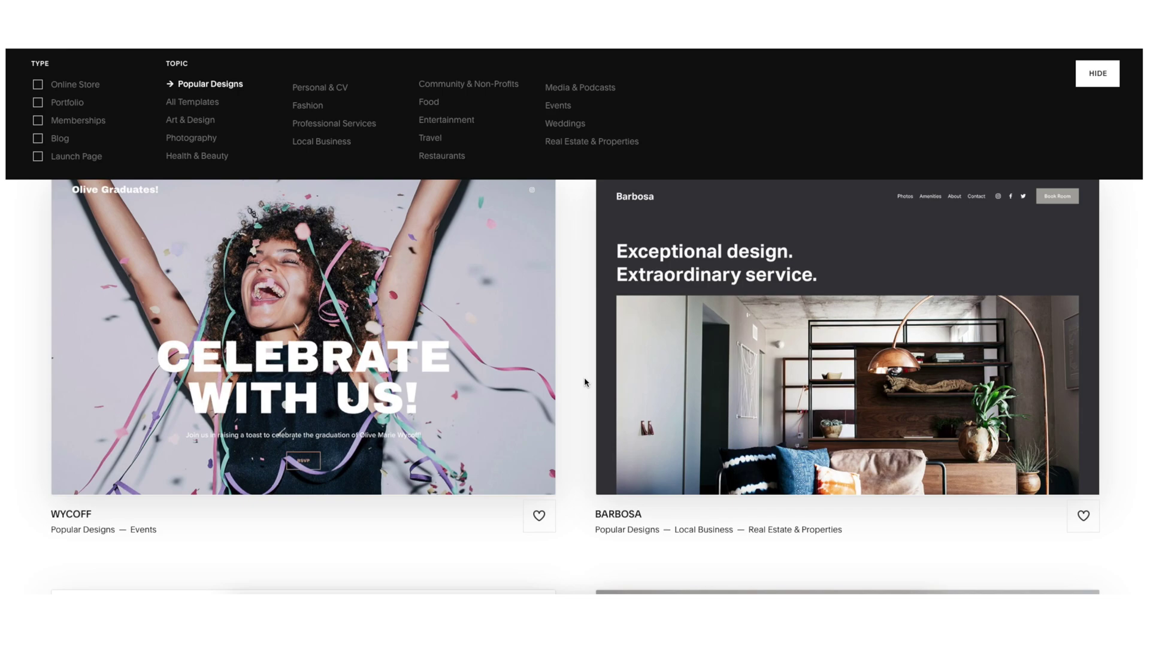
pyautogui.scroll(-10, 584, 382)
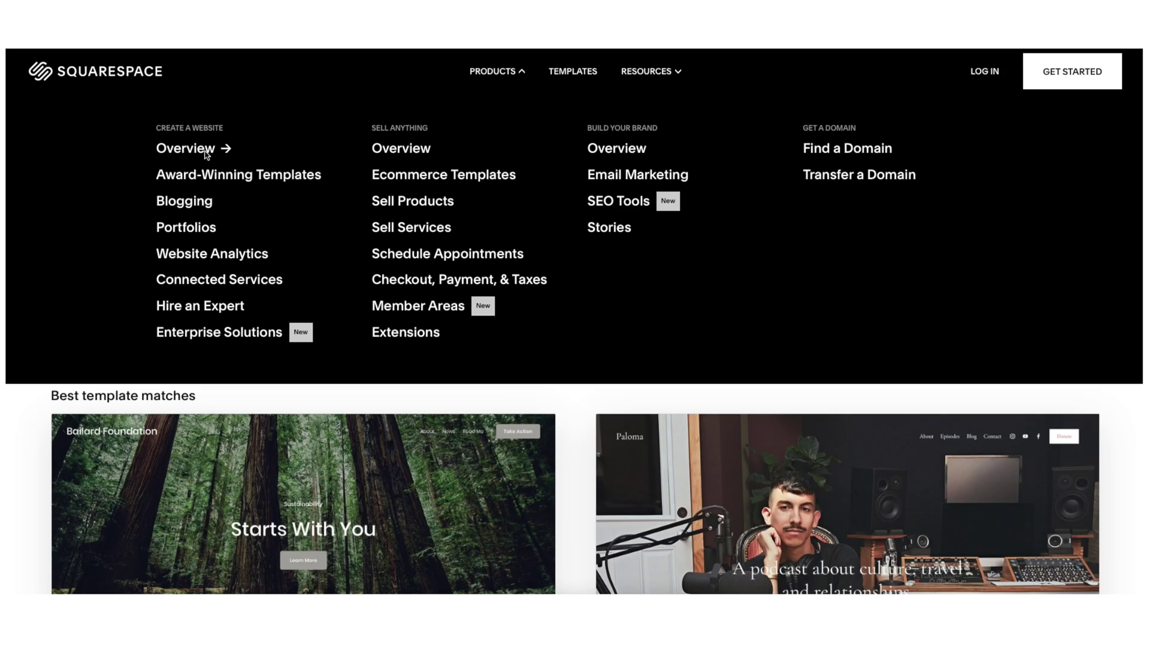
pyautogui.click(205, 150)
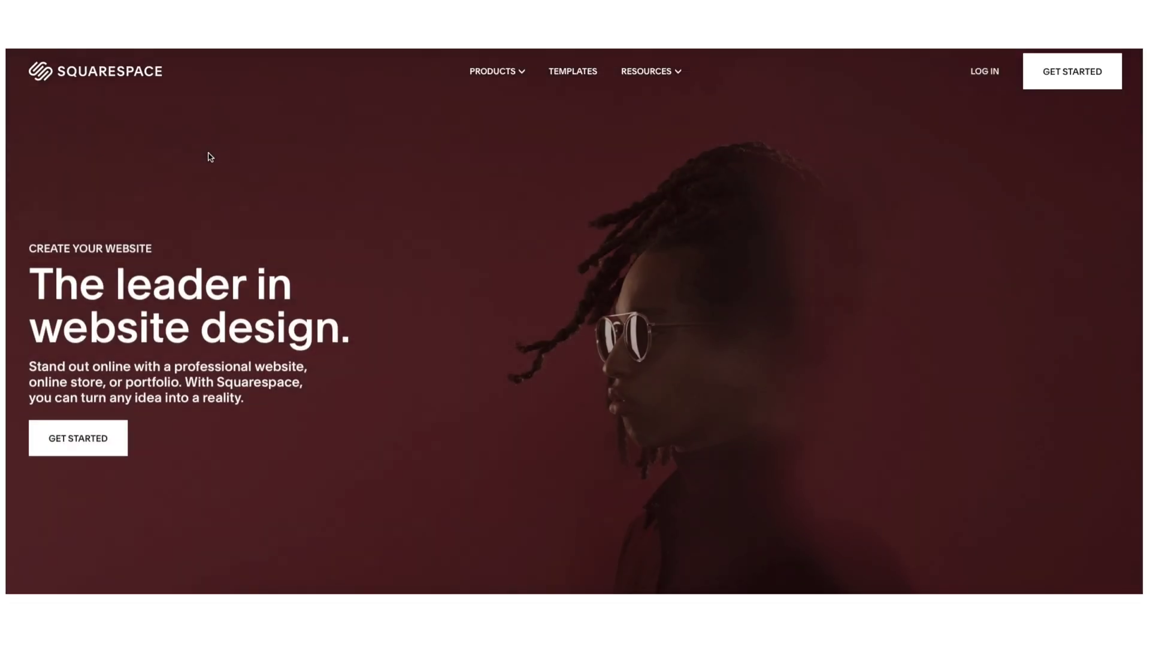
pyautogui.scroll(-5, 211, 157)
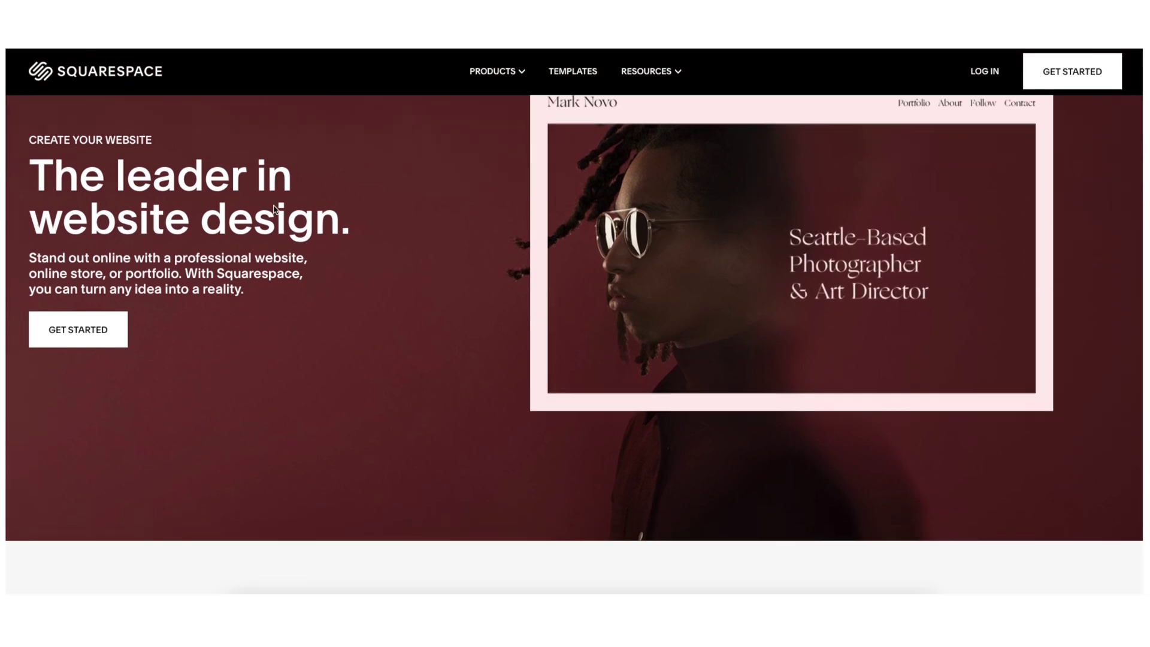
pyautogui.scroll(-10, 274, 206)
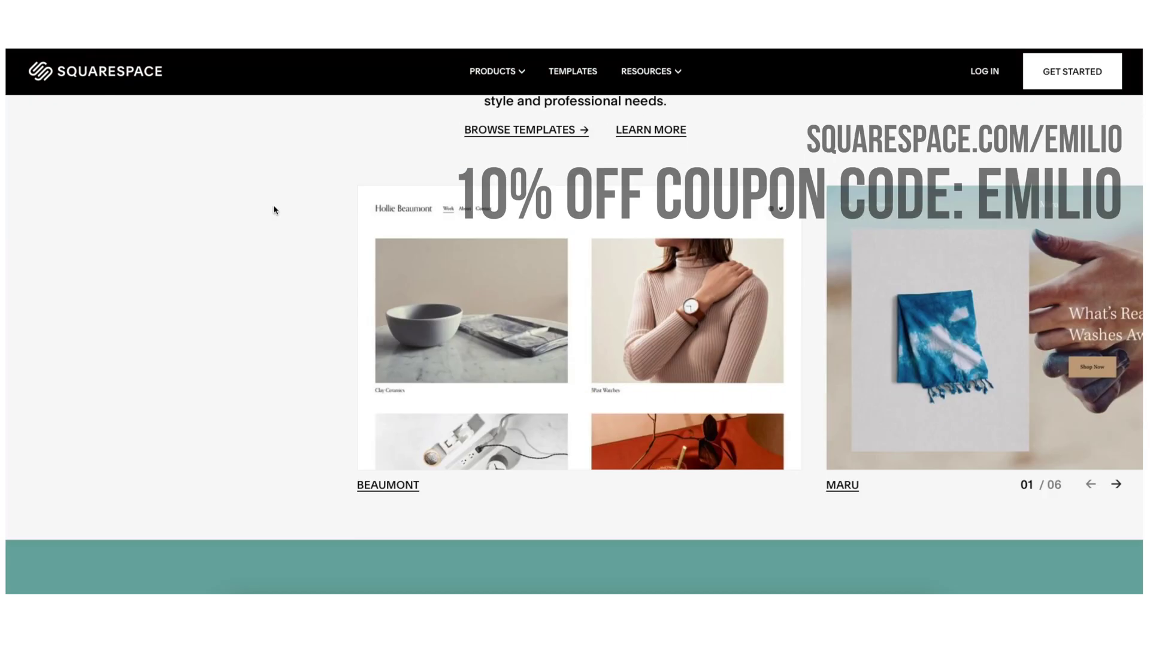
pyautogui.scroll(-12, 274, 208)
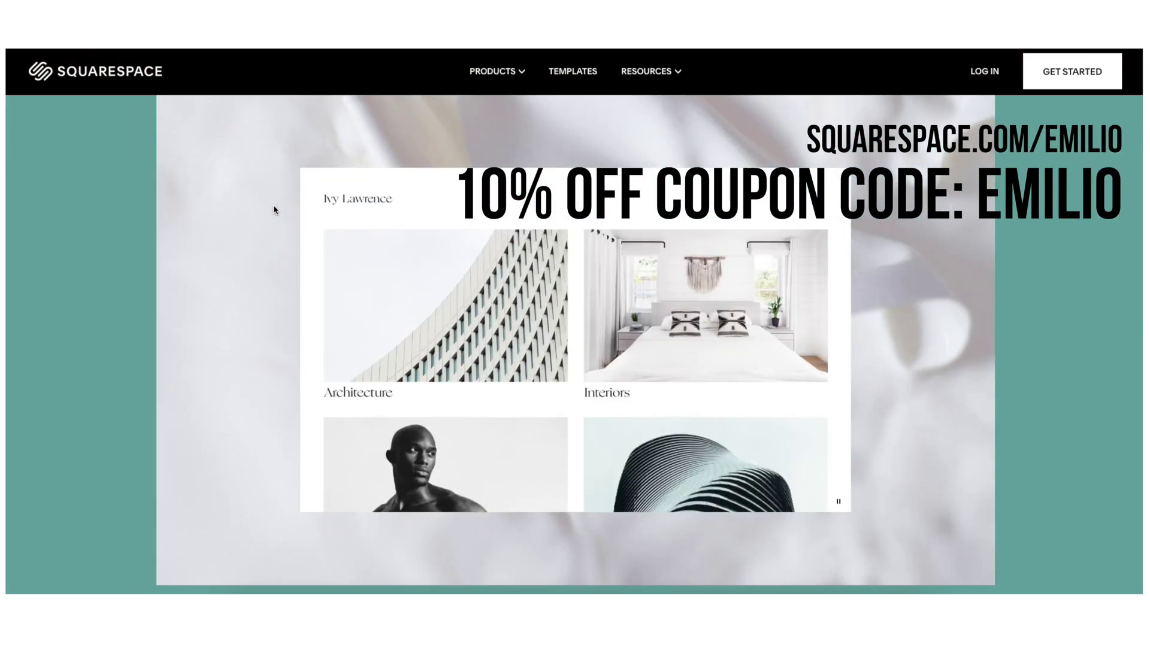
pyautogui.scroll(-10, 273, 206)
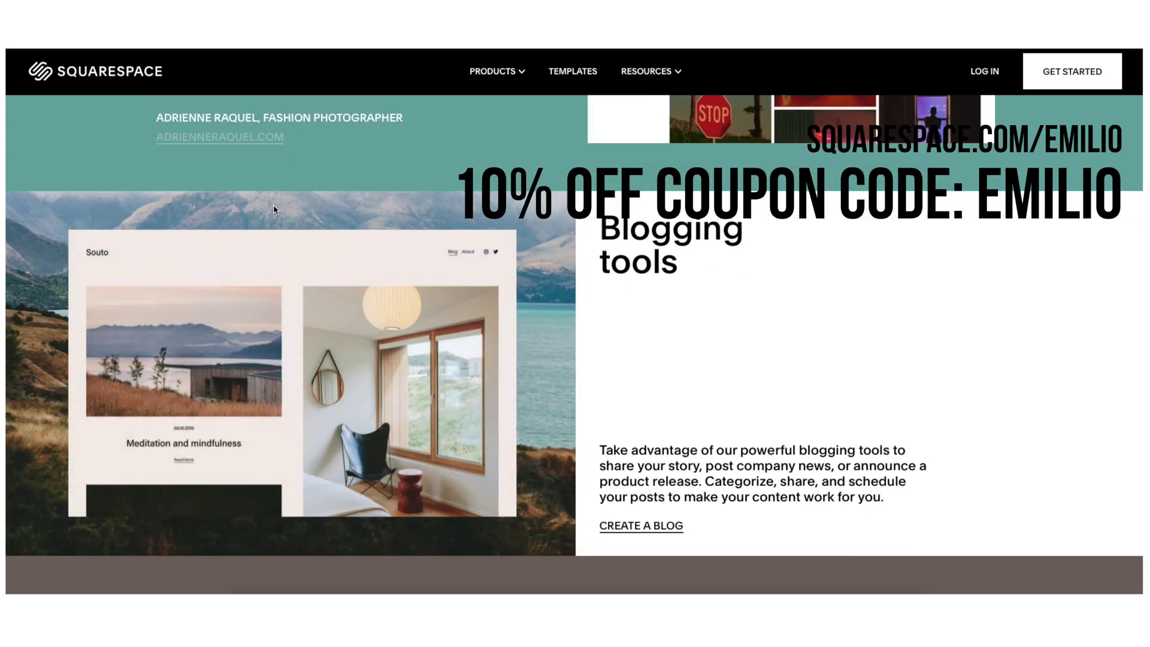
pyautogui.scroll(-10, 274, 209)
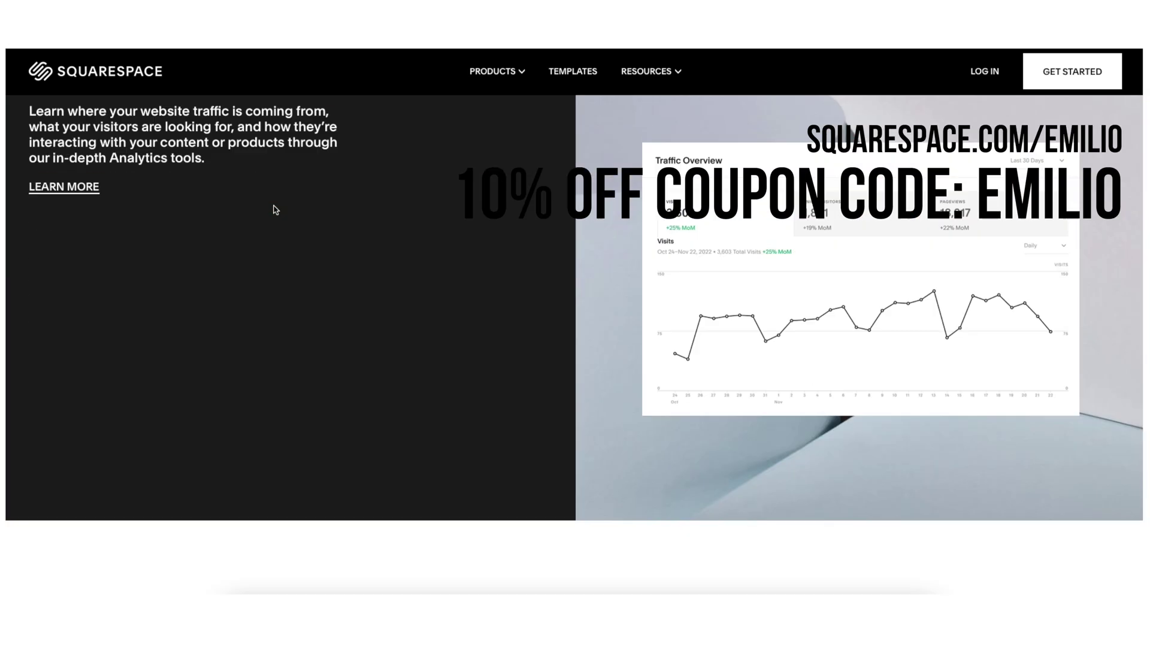
pyautogui.scroll(-10, 275, 209)
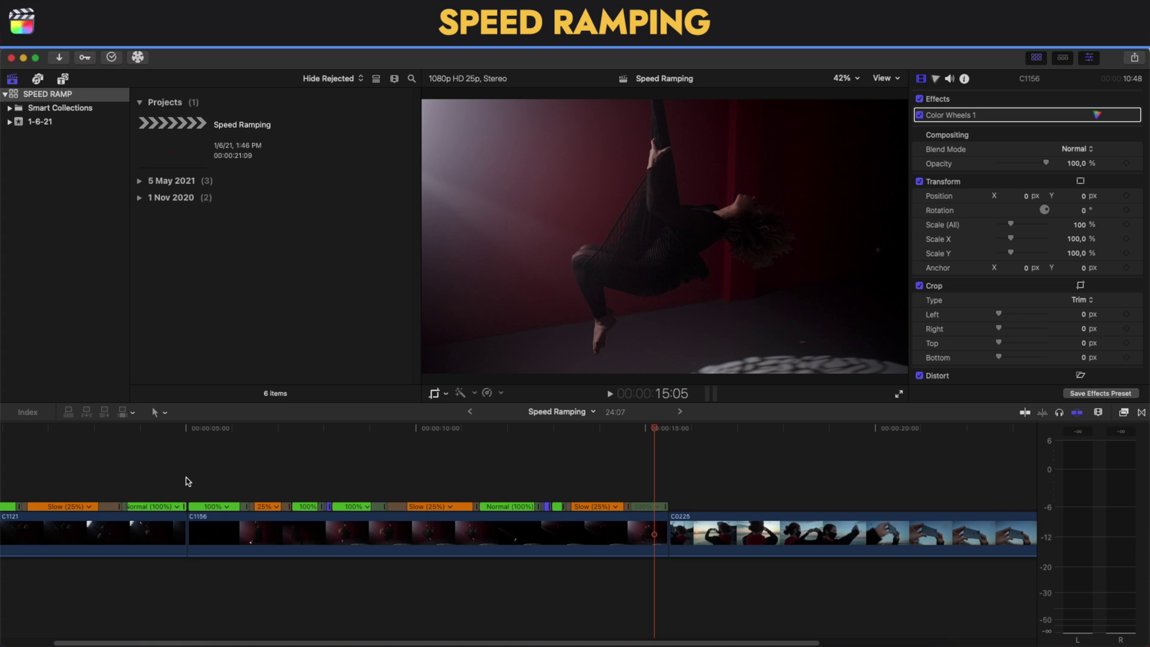
# Play the timeline into clip C0225, select it, and reveal its speed bar
pyautogui.press('l')
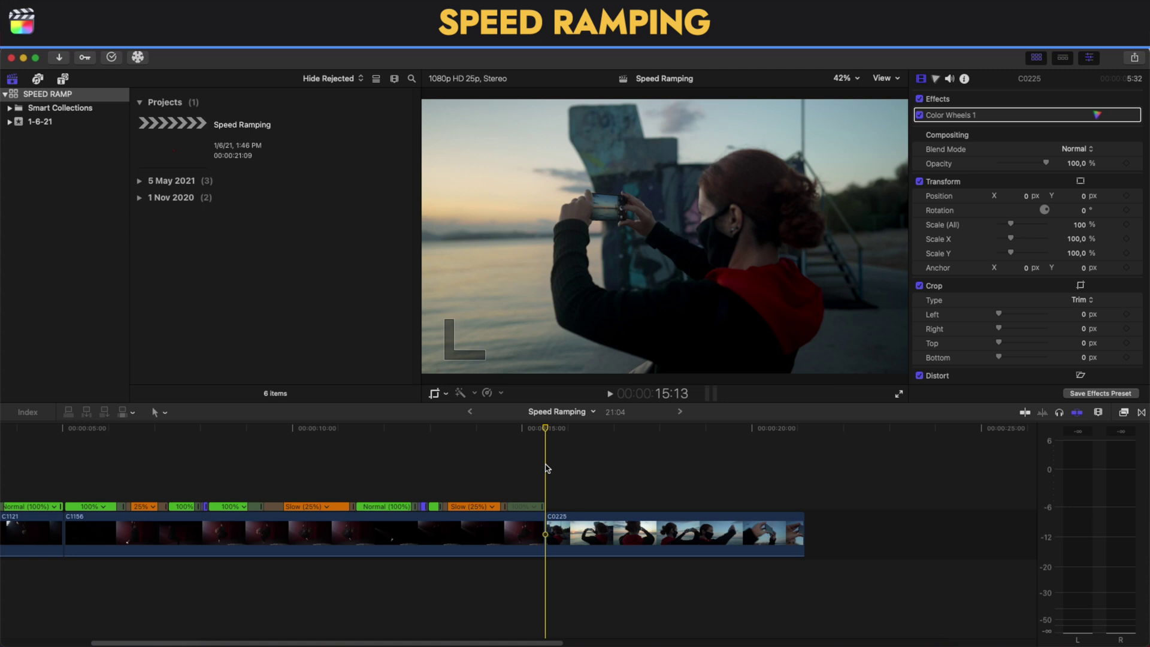
pyautogui.press('space')
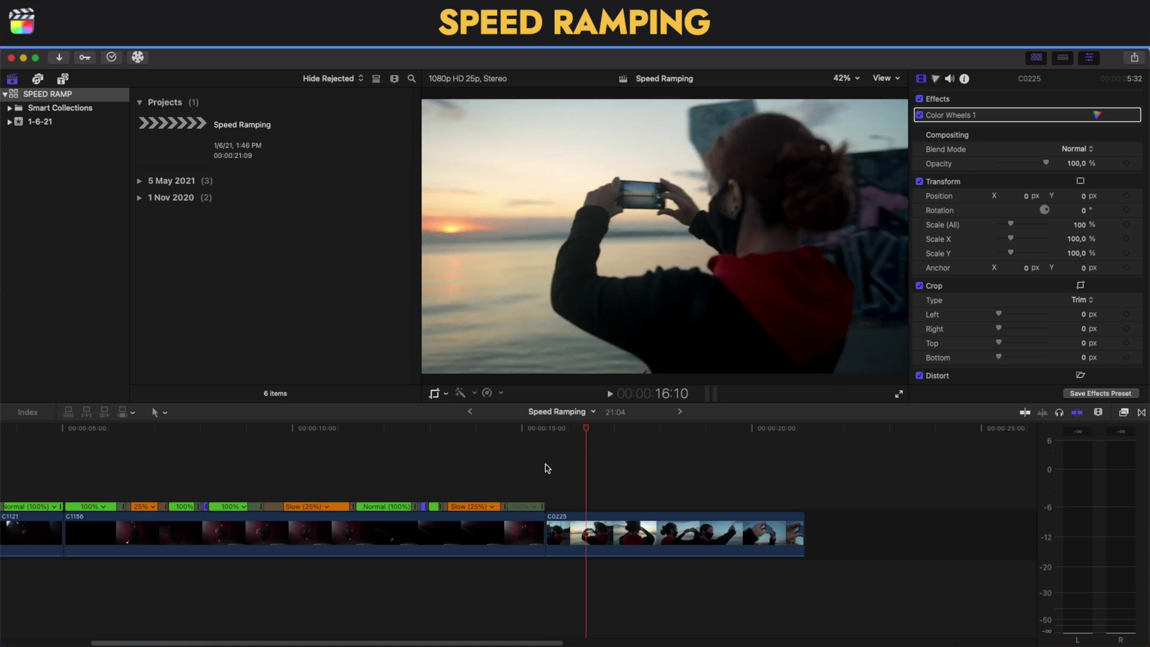
pyautogui.click(583, 526)
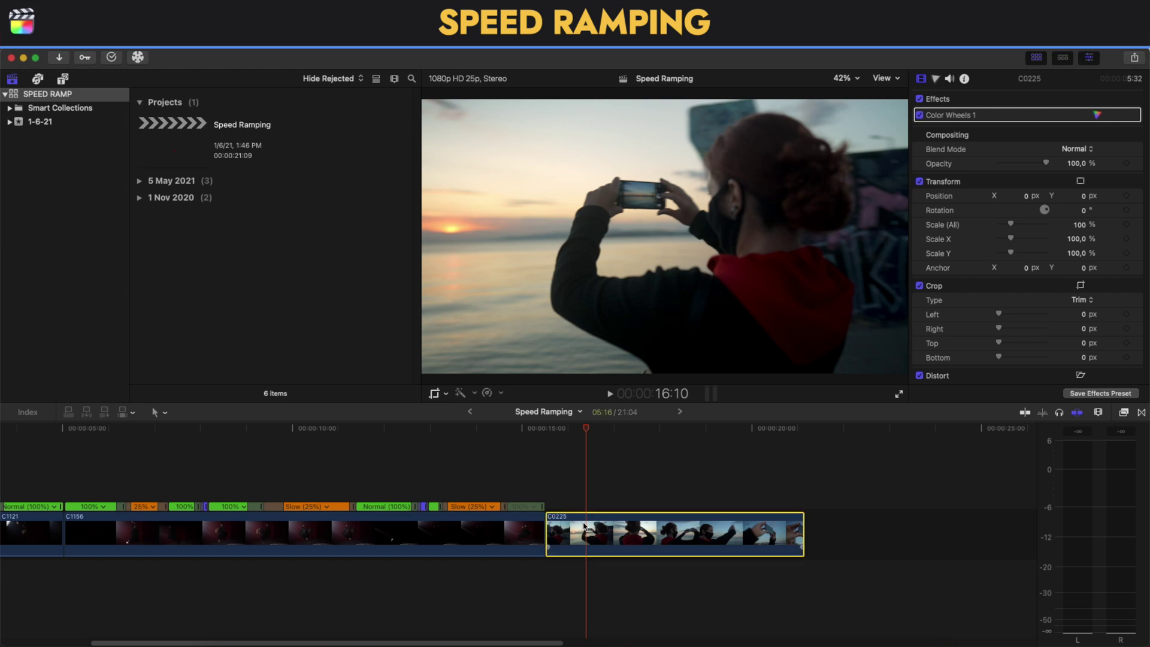
pyautogui.hotkey('shift', 'b')
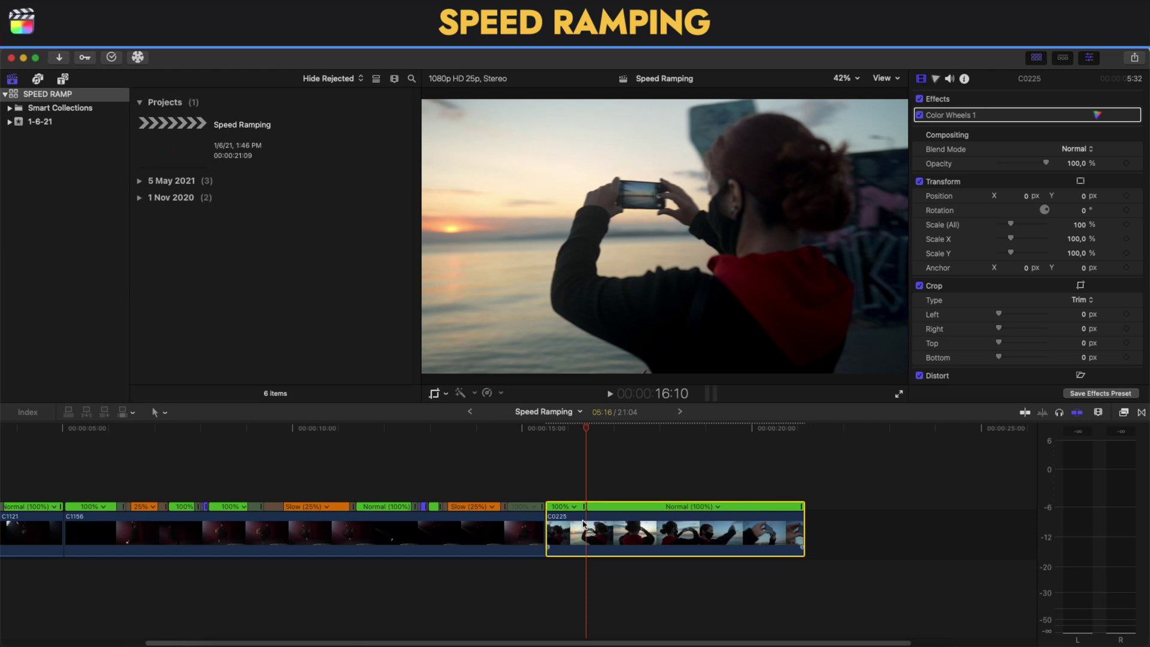
# Play through C0225, park the playhead further along, and split its speed there
pyautogui.press('space')
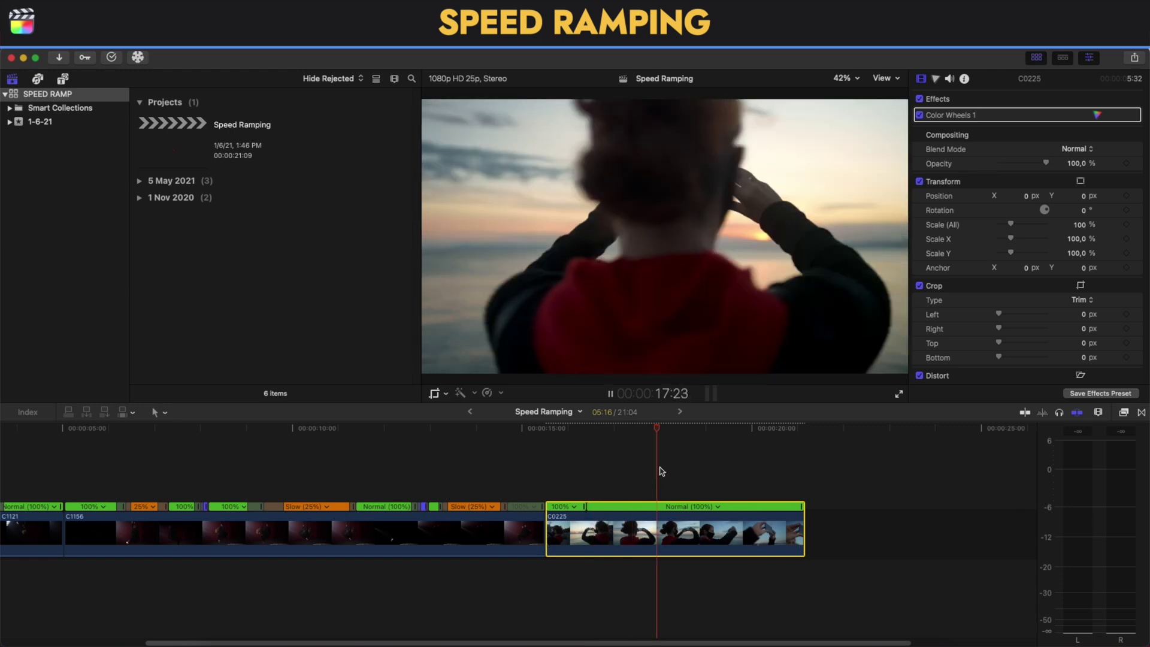
pyautogui.press('space')
pyautogui.click(698, 429)
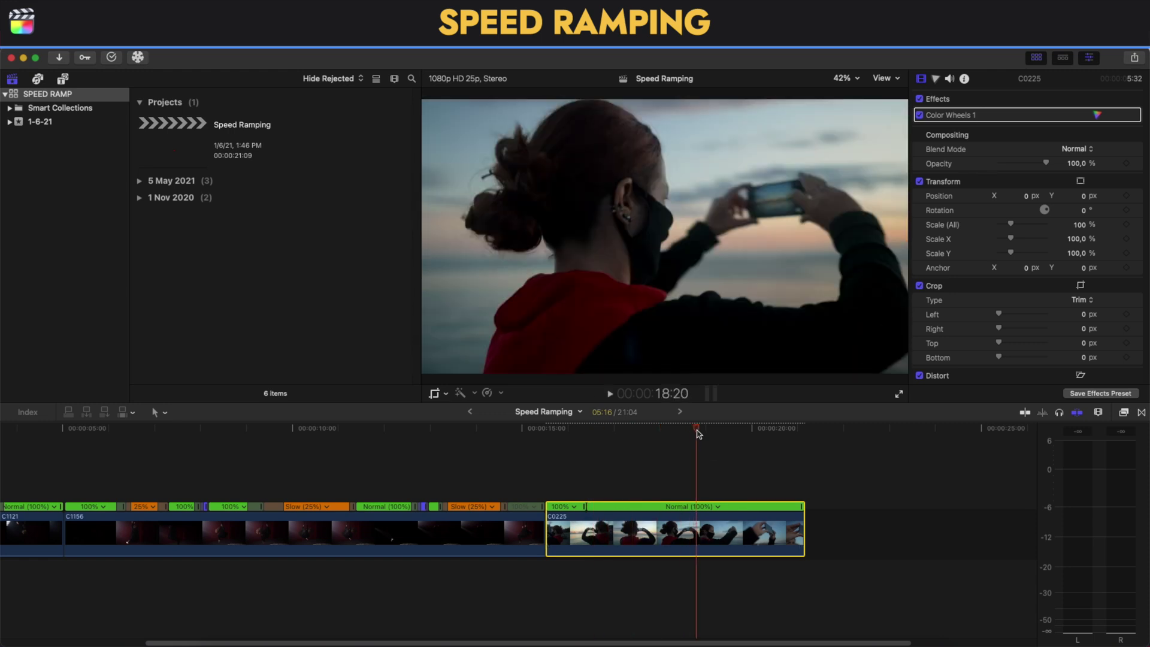
pyautogui.moveTo(697, 430); pyautogui.dragTo(775, 443)
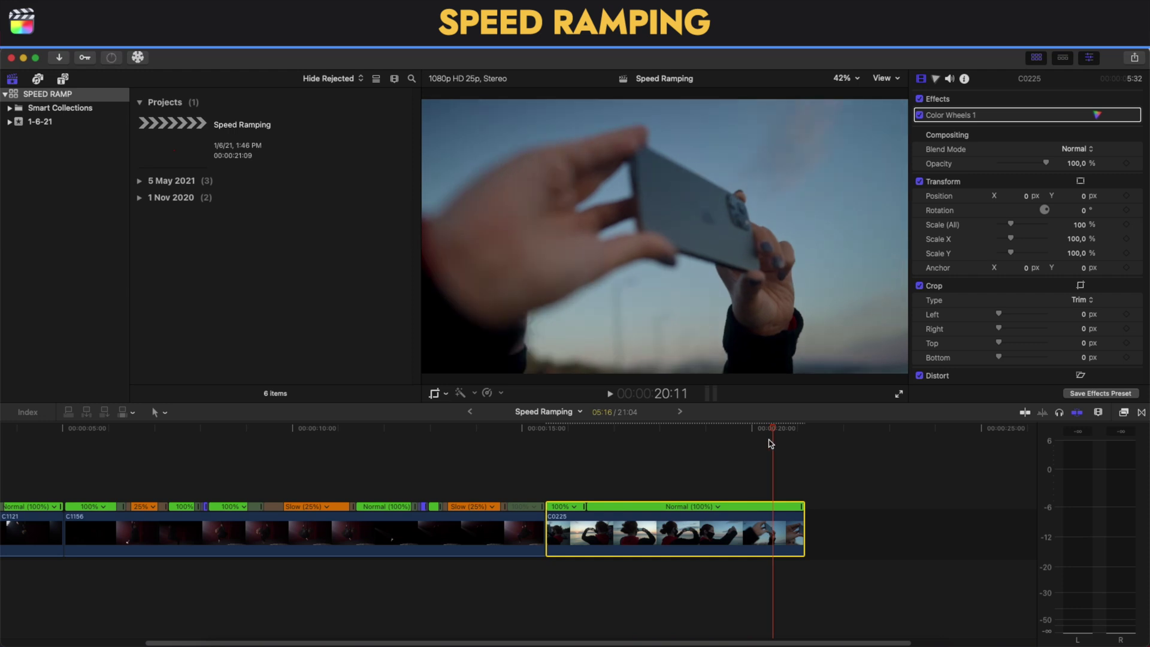
pyautogui.hotkey('shift', 'b')
# Set C0225's middle section to Fast 8x and zoom the timeline in on it
pyautogui.click(702, 507)
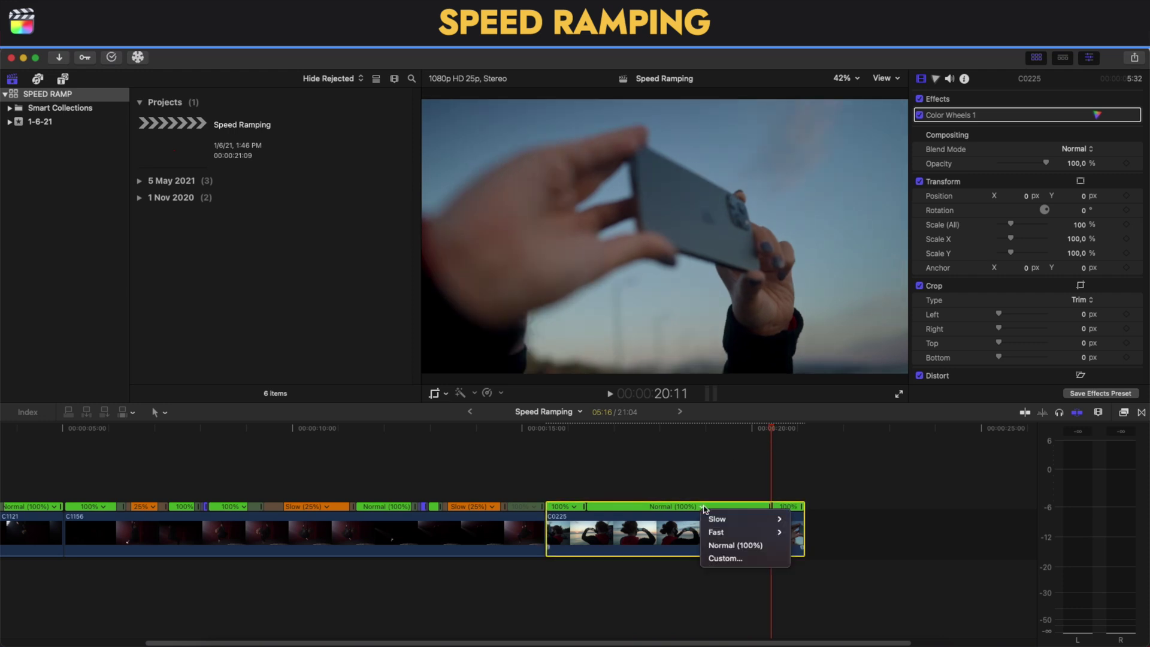
pyautogui.moveTo(780, 535)
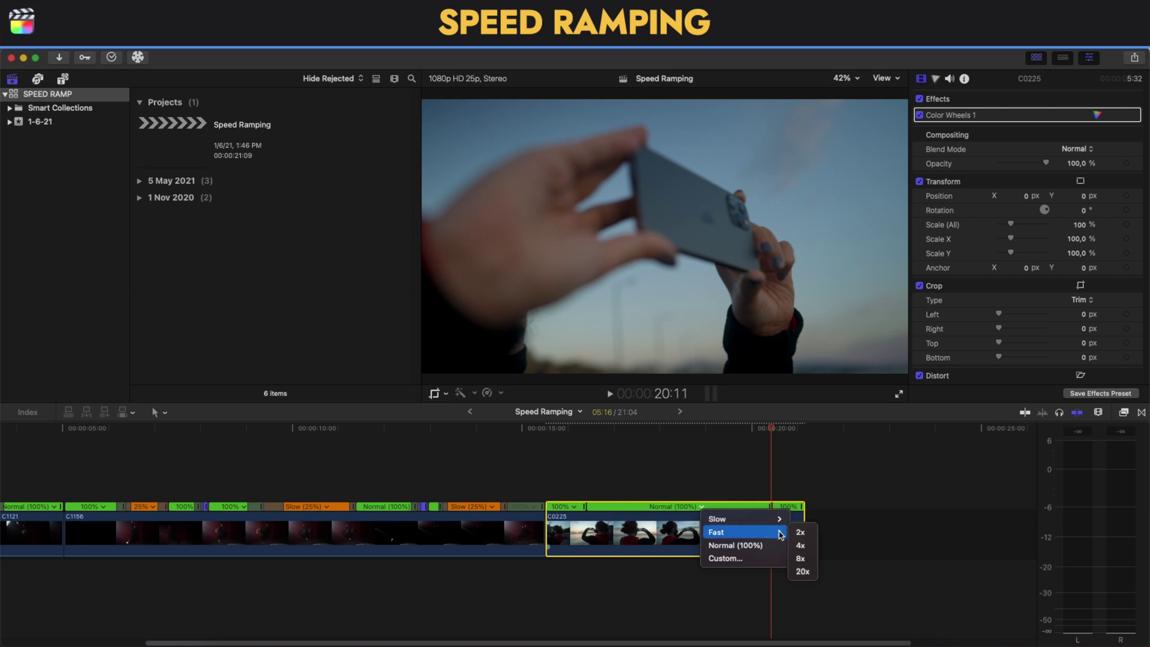
pyautogui.click(803, 558)
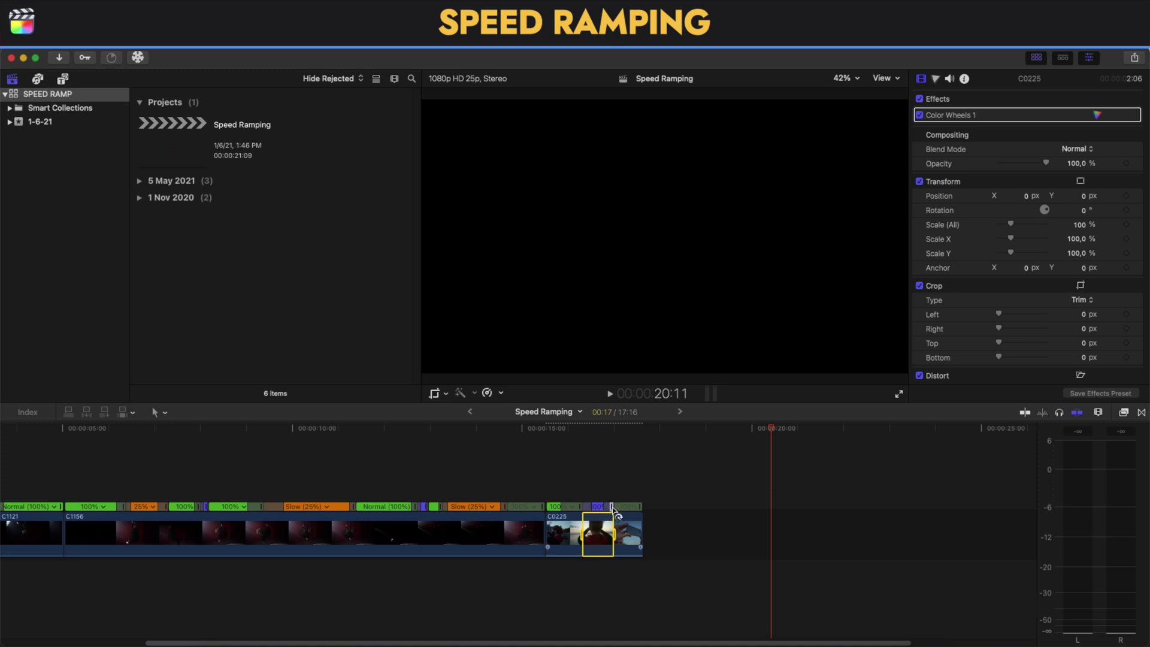
pyautogui.press('super+equal')
pyautogui.press('super+equal')
pyautogui.hscroll(-5, 252, 520)
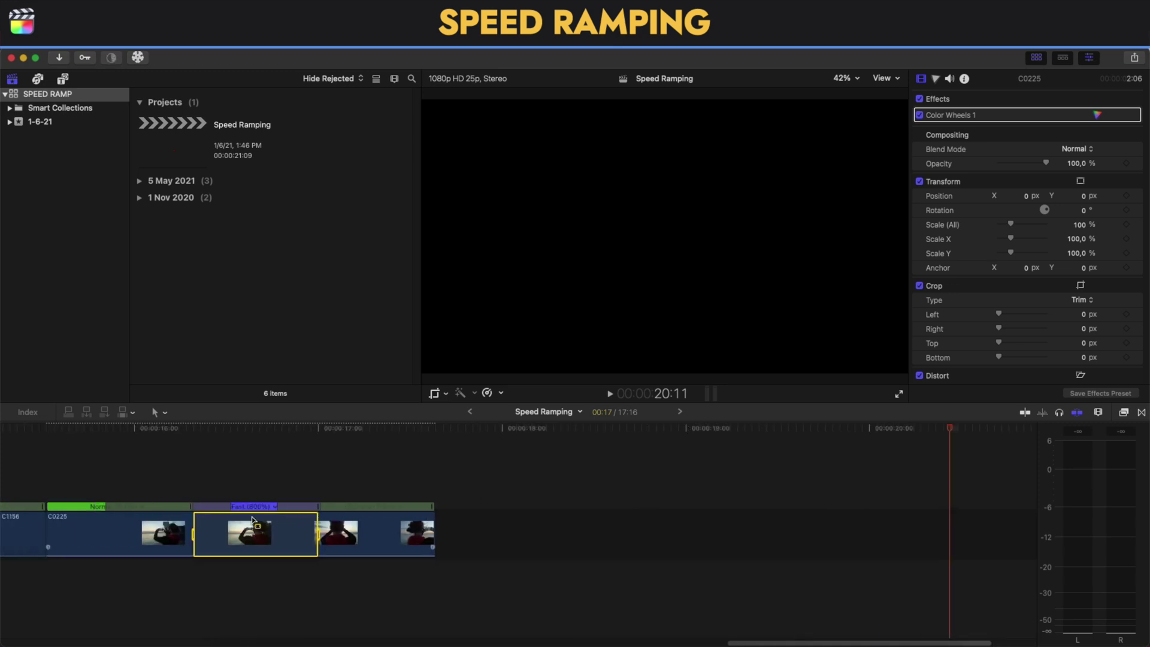
pyautogui.hscroll(-5, 251, 520)
# Change the fast section's custom speed rate from 800% to 1200%
pyautogui.click(507, 506)
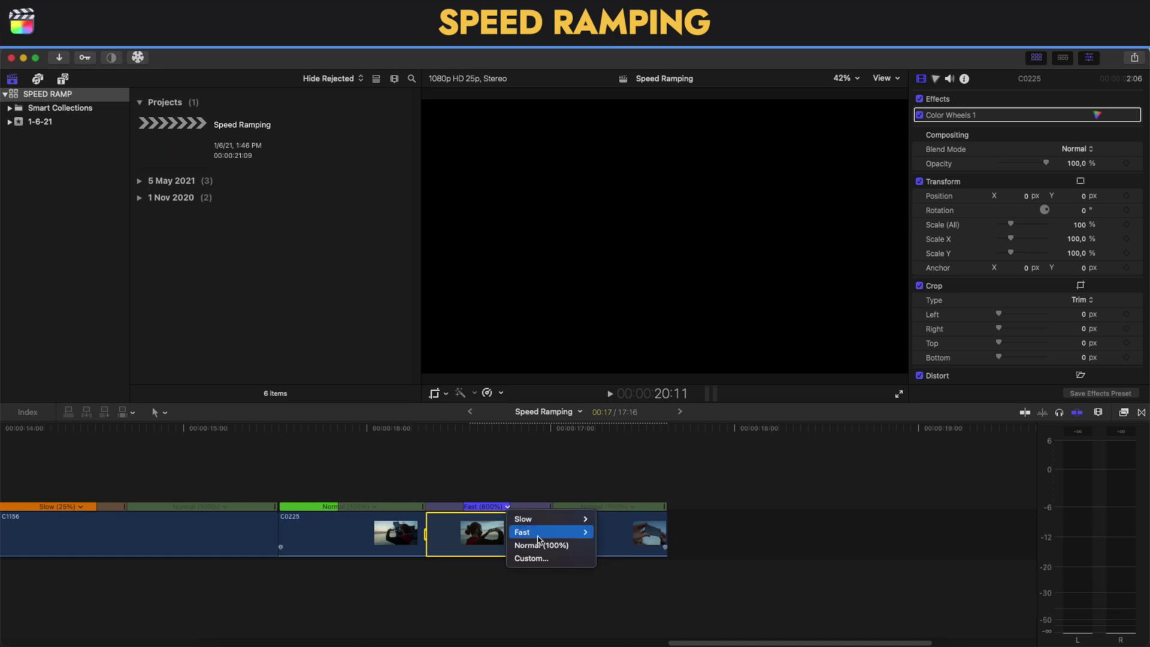
pyautogui.moveTo(554, 533)
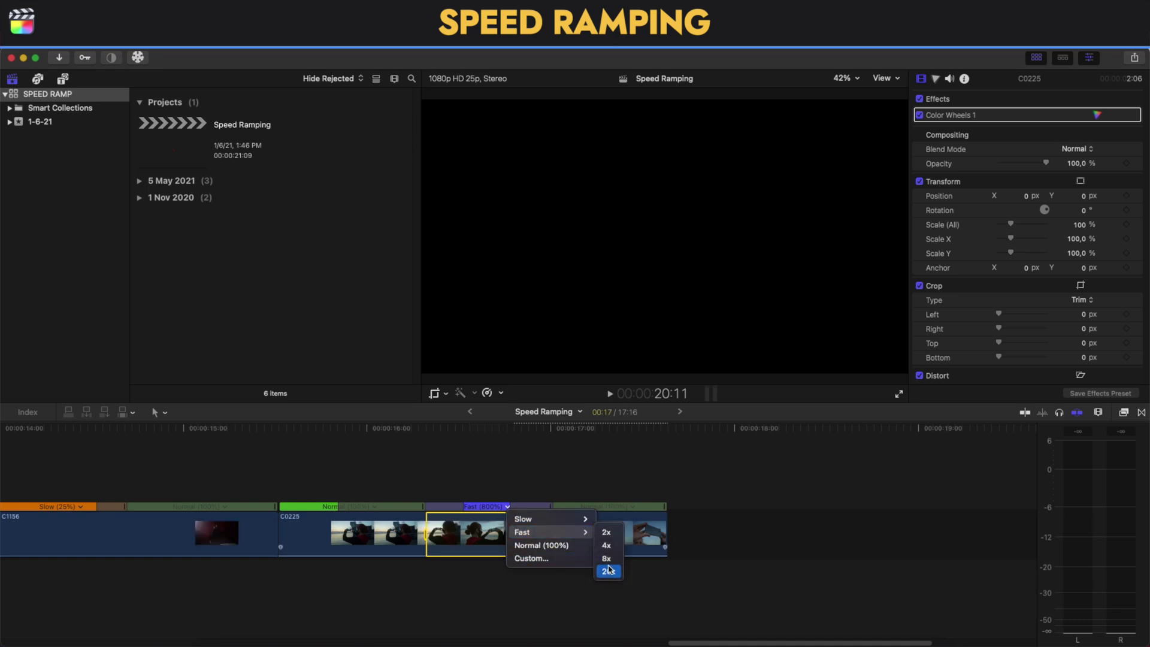
pyautogui.click(537, 558)
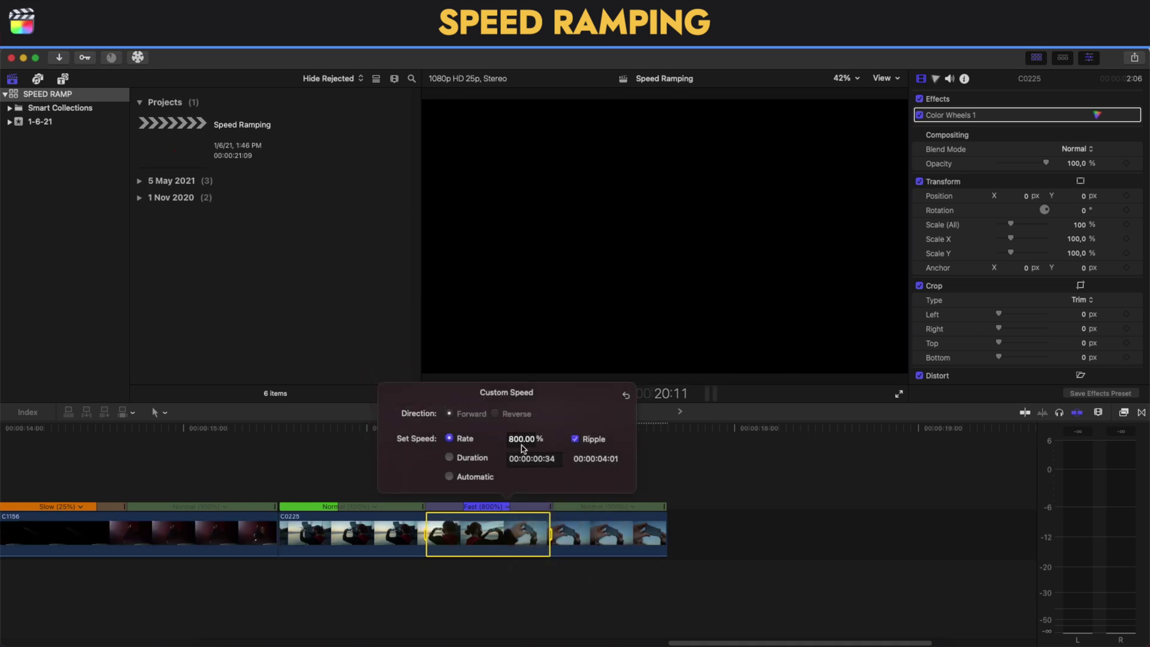
pyautogui.click(519, 443)
pyautogui.press('BackSpace')
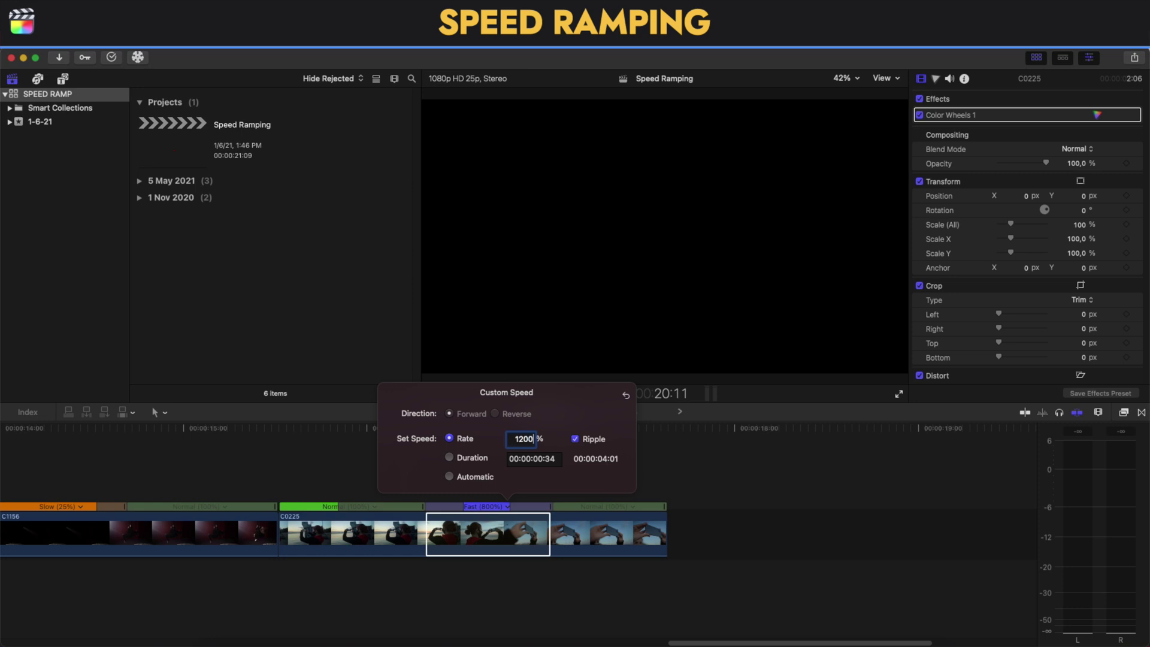
pyautogui.press('Return')
pyautogui.click(584, 512)
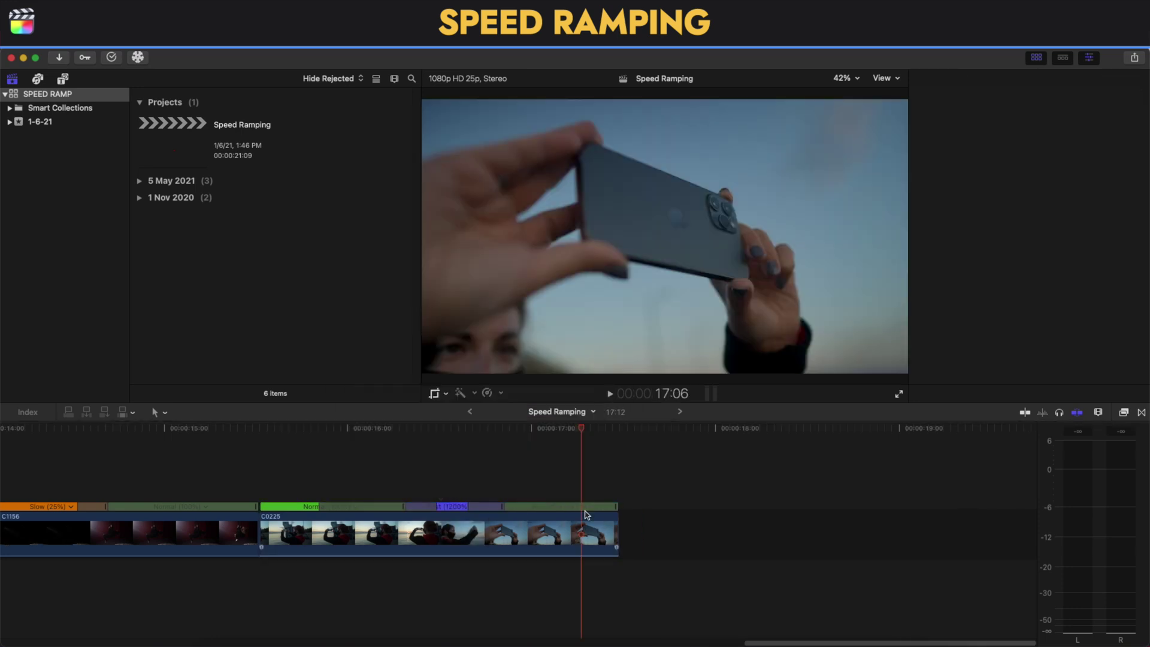
pyautogui.click(586, 513)
pyautogui.click(680, 522)
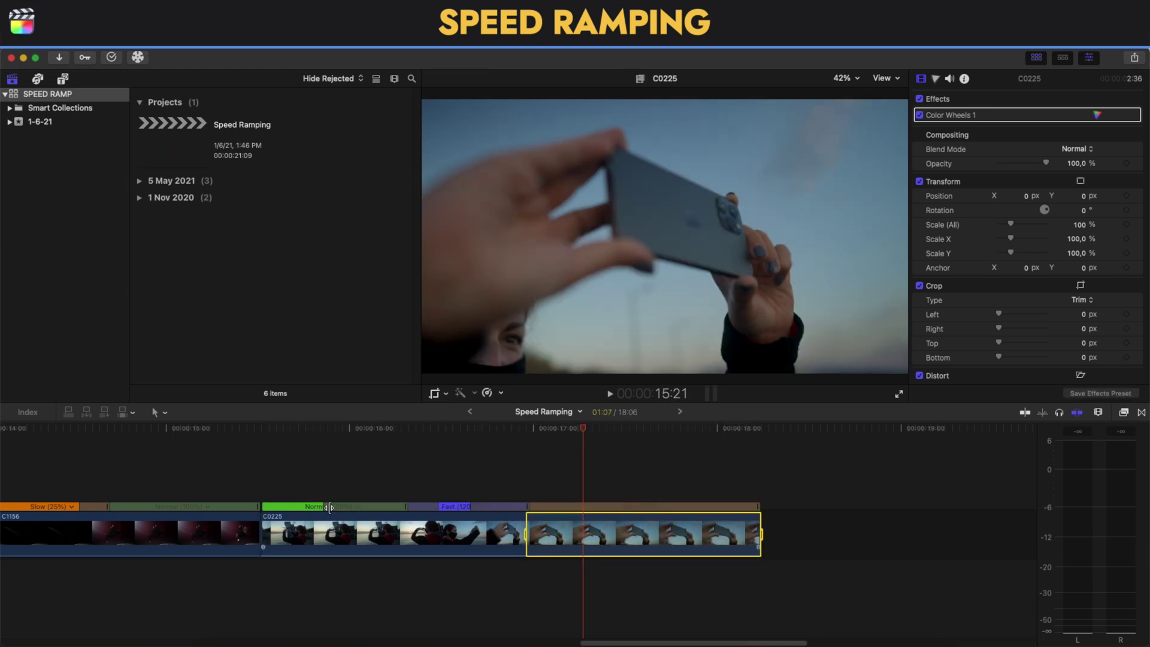
# Widen C0225's Normal (100%) section before the 1200% part, then preview the ramp from 16:08
pyautogui.moveTo(329, 508); pyautogui.dragTo(493, 508)
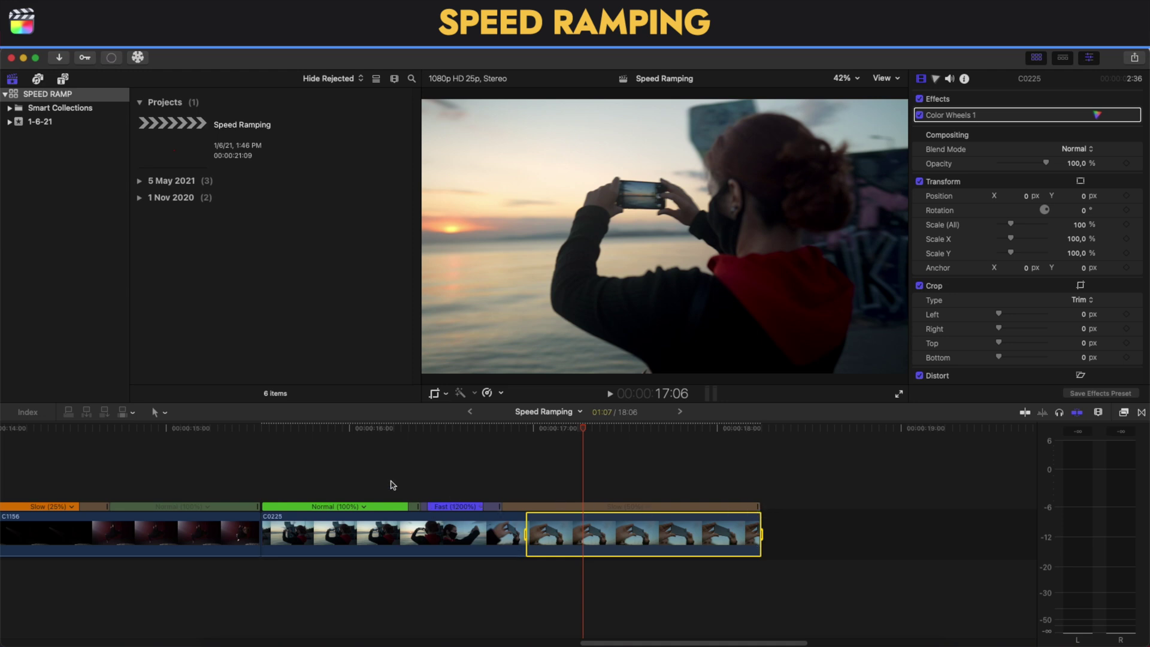
pyautogui.click(262, 479)
pyautogui.press('super+4')
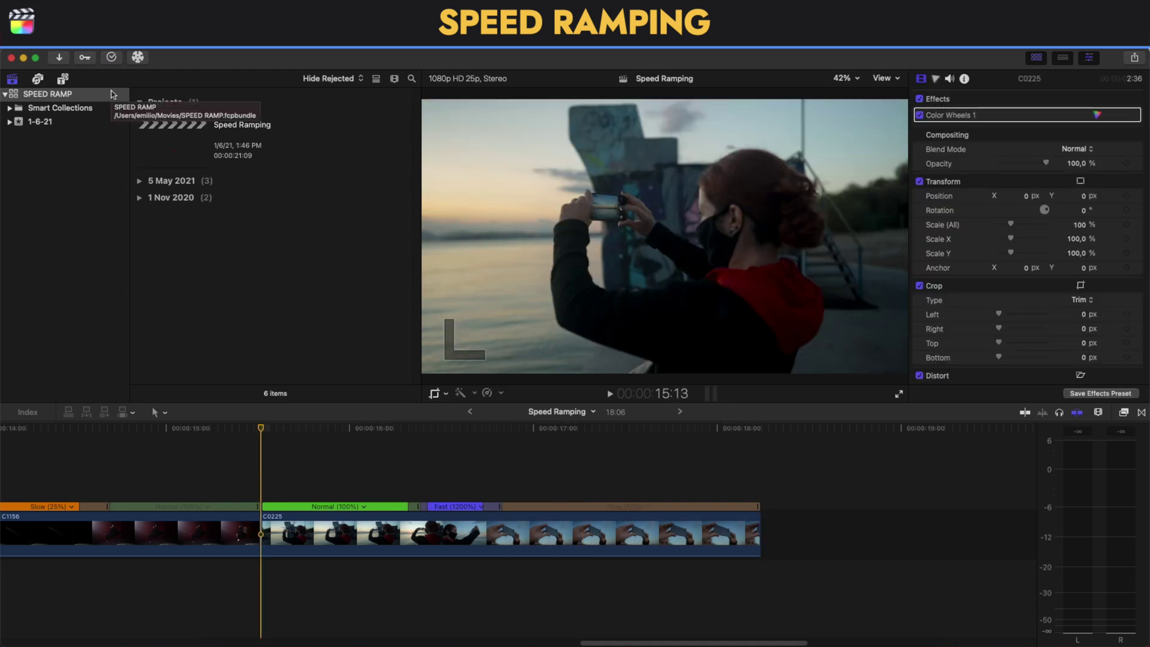
pyautogui.press('space')
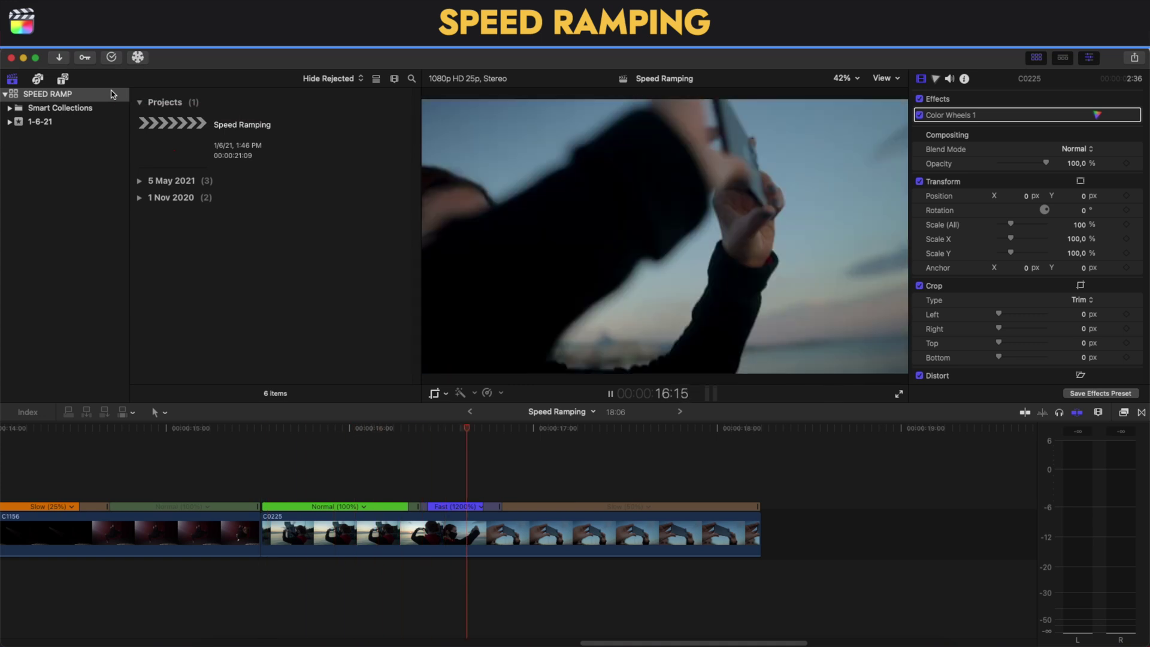
pyautogui.press('space')
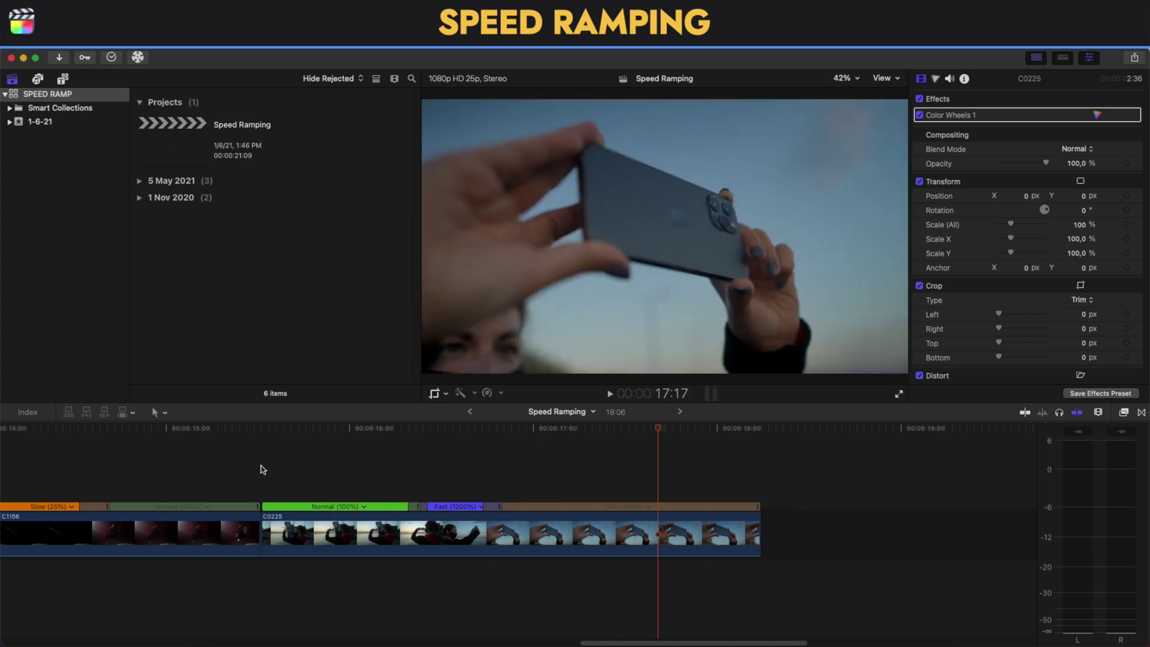
pyautogui.click(410, 480)
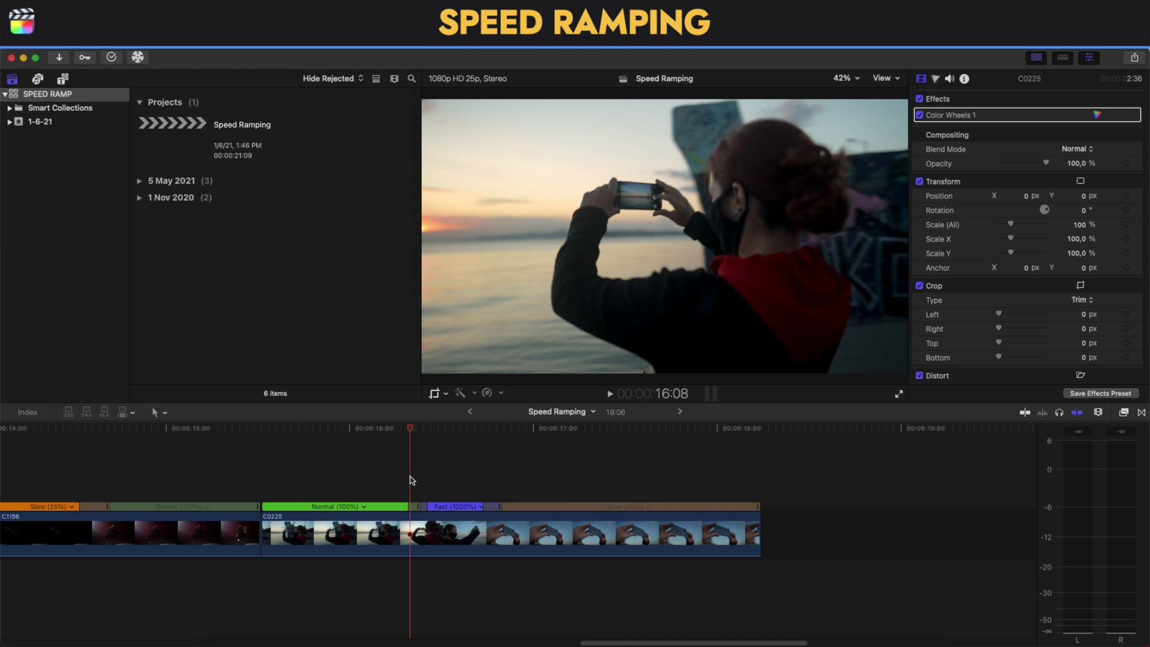
pyautogui.press('space')
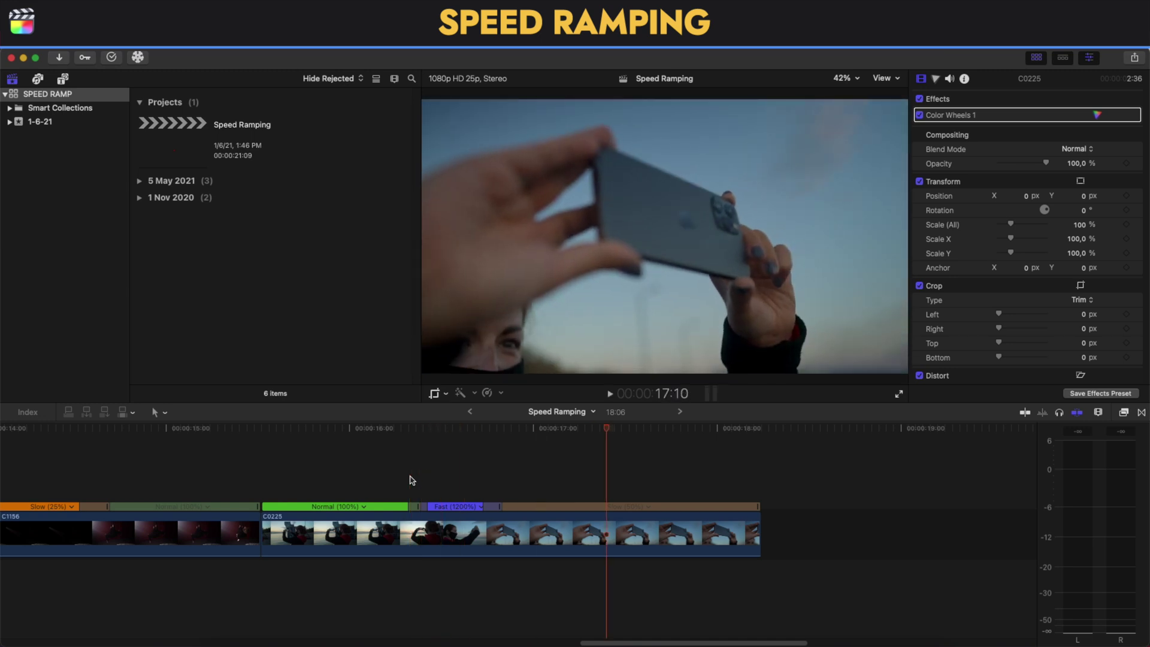
pyautogui.click(411, 479)
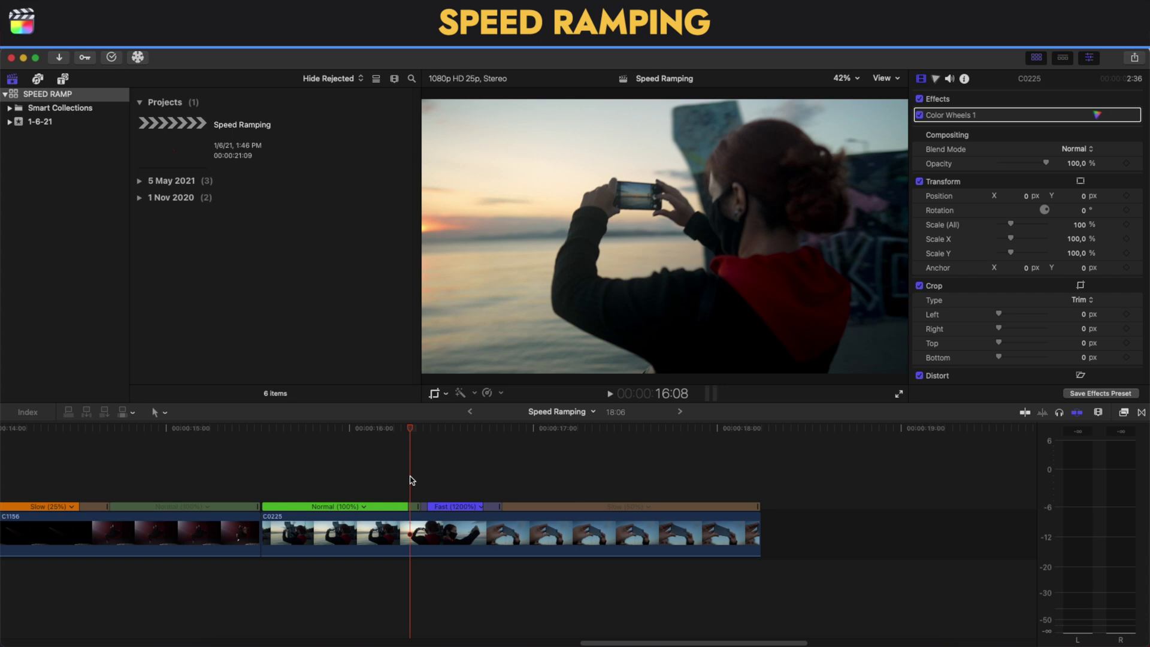
# Place the ET Motion Blur Advanced 'High' title above C0225's 1200% fast section
pyautogui.click(63, 79)
pyautogui.click(72, 273)
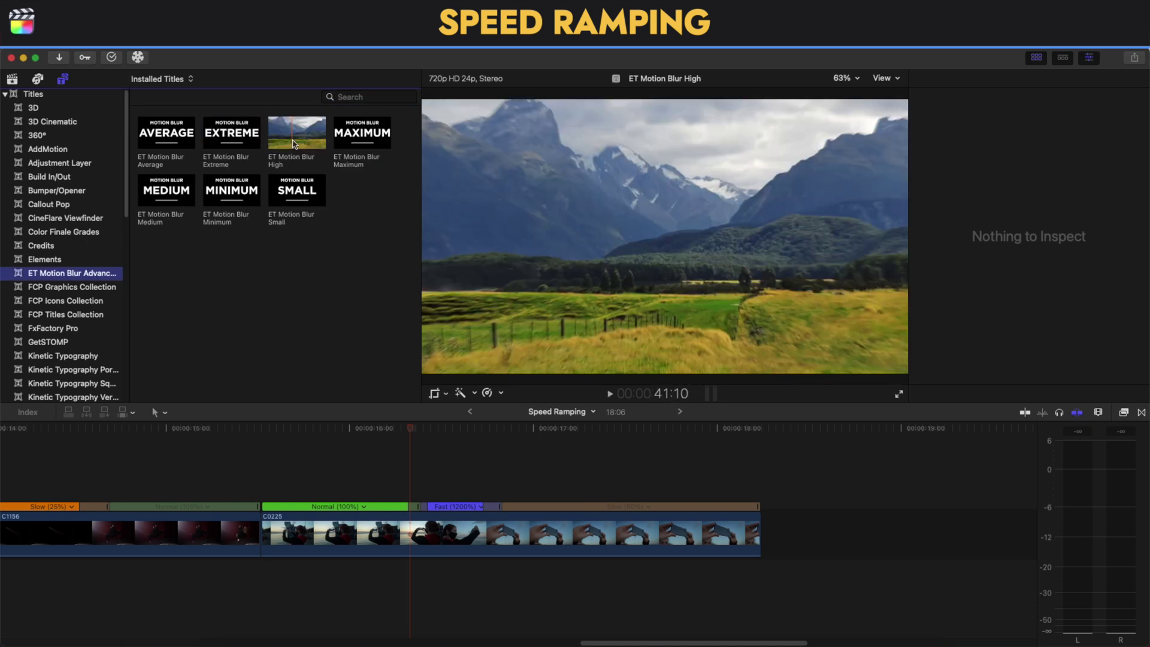
pyautogui.moveTo(294, 141); pyautogui.dragTo(415, 480)
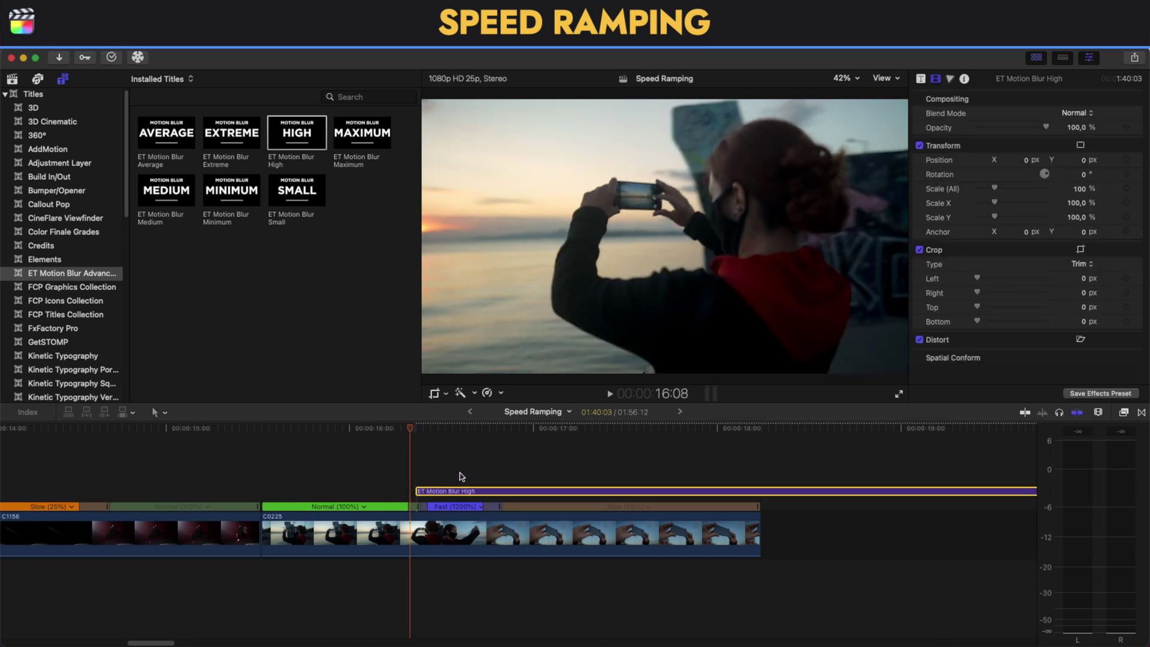
# Trim the ET Motion Blur High layer to end after the fast section, and select it
pyautogui.press('b')
pyautogui.click(503, 492)
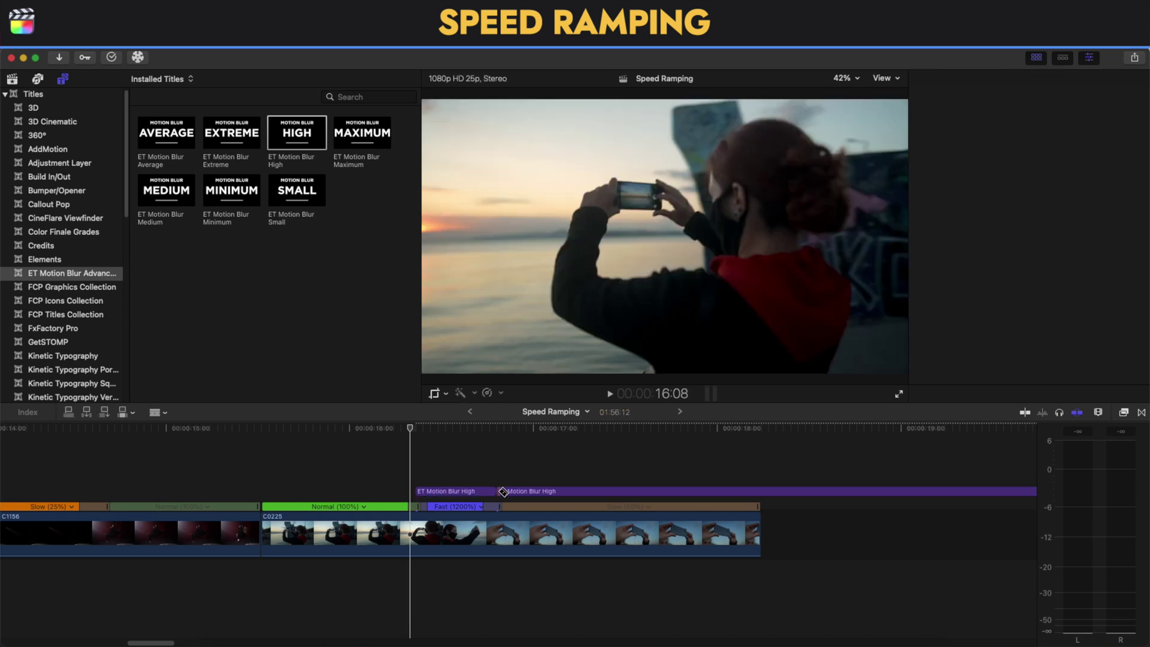
pyautogui.click(533, 491)
pyautogui.press('Delete')
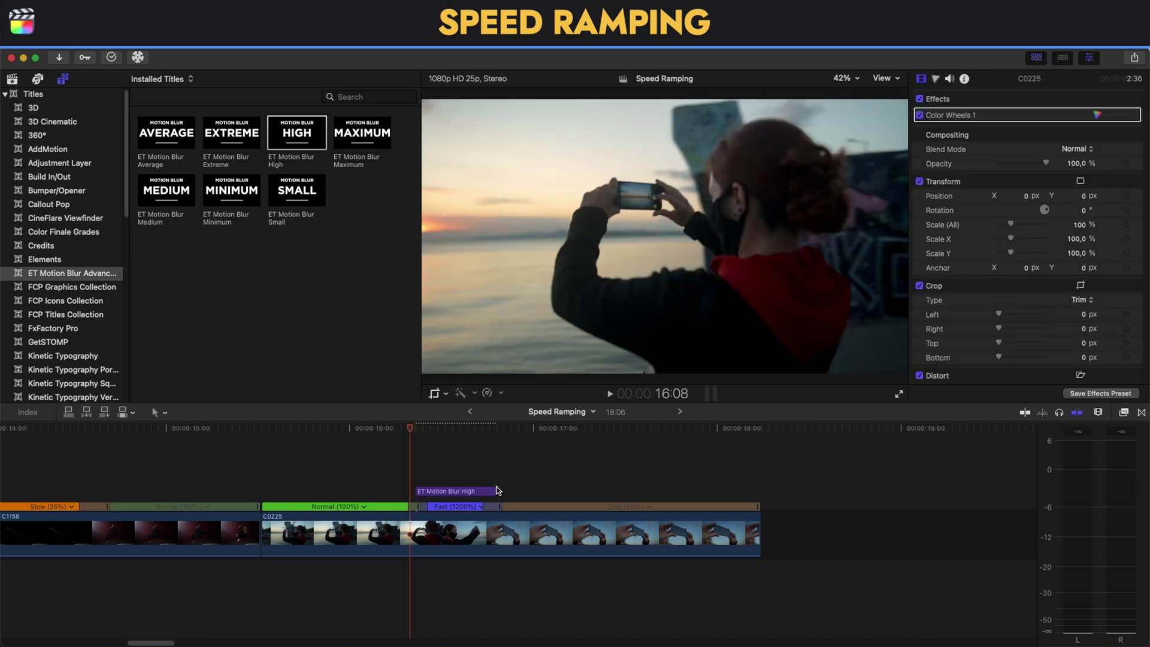
pyautogui.click(444, 490)
pyautogui.click(457, 492)
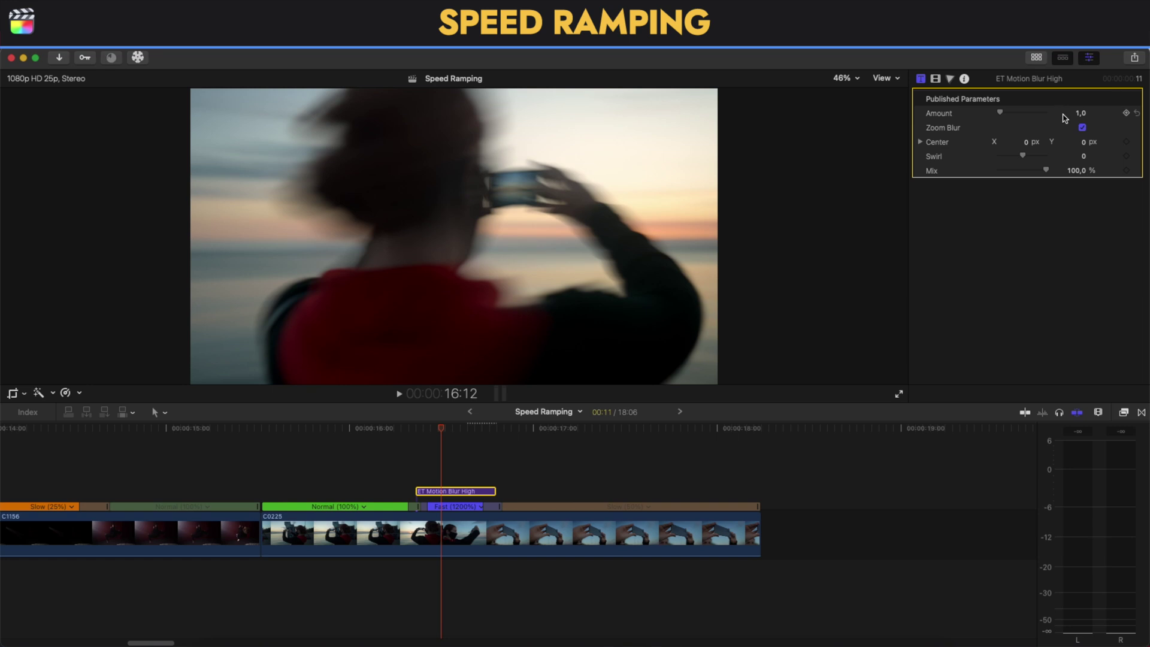
# Disable Zoom Blur on the ET Motion Blur High layer, then deselect it at 15:15
pyautogui.click(1082, 128)
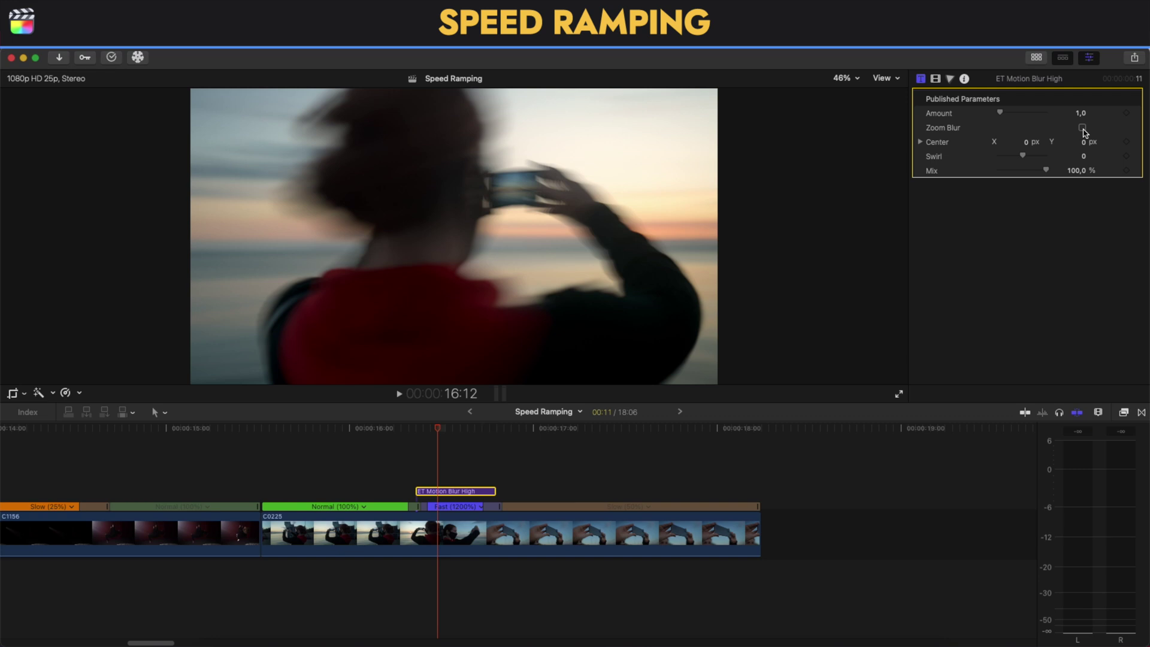
pyautogui.click(283, 474)
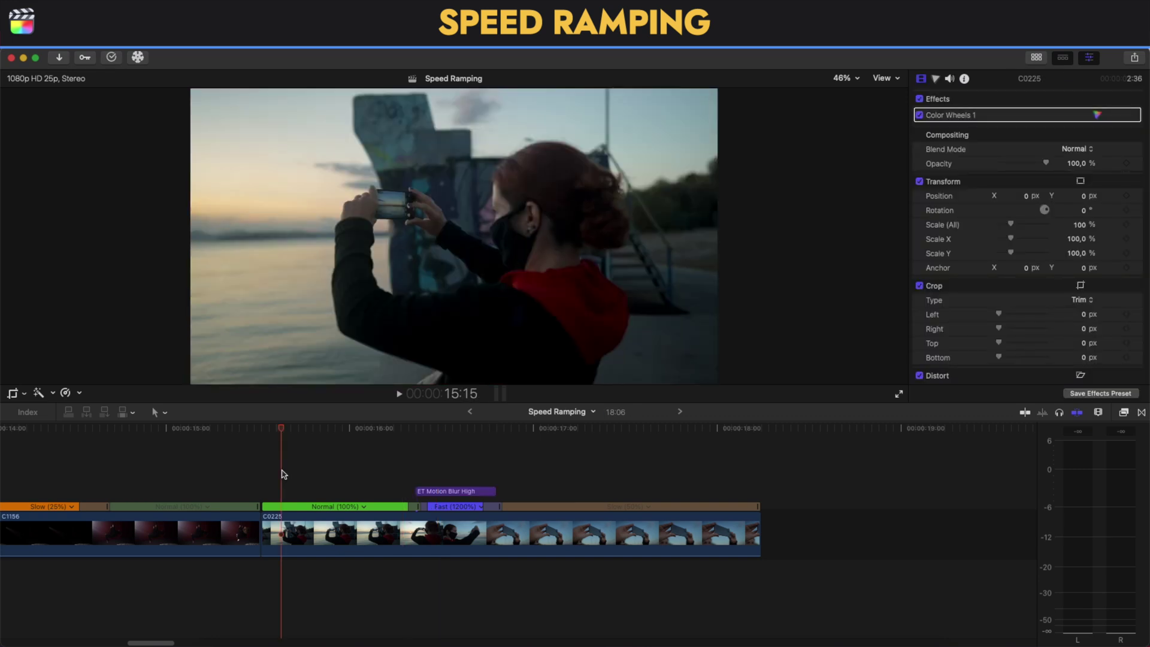
pyautogui.press('space')
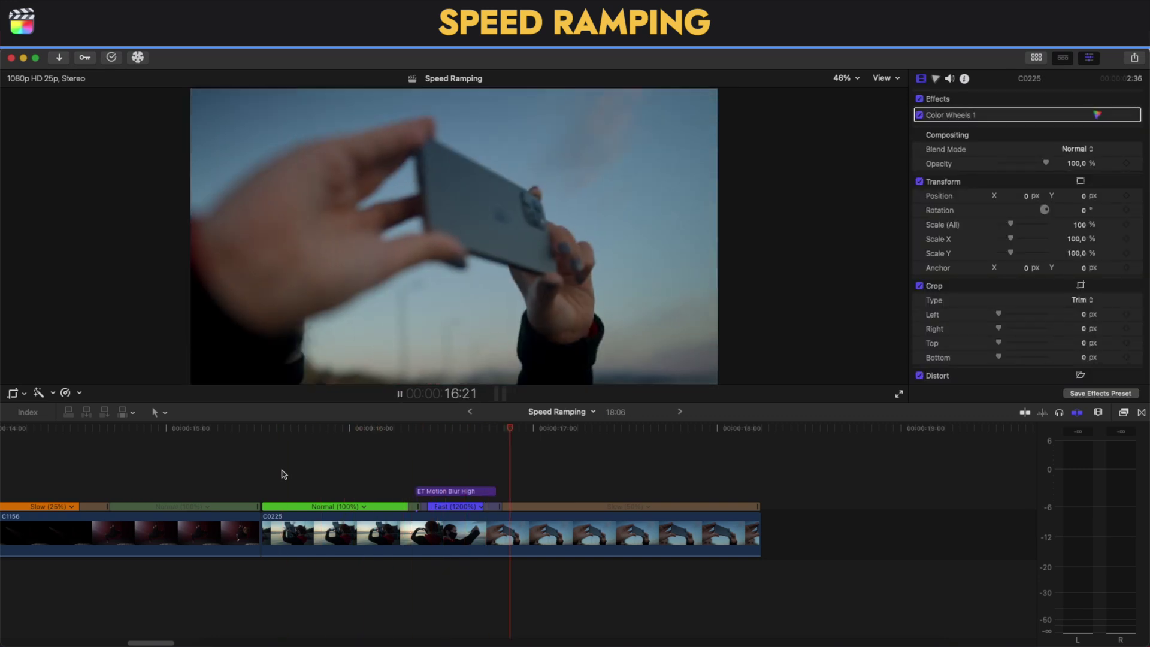